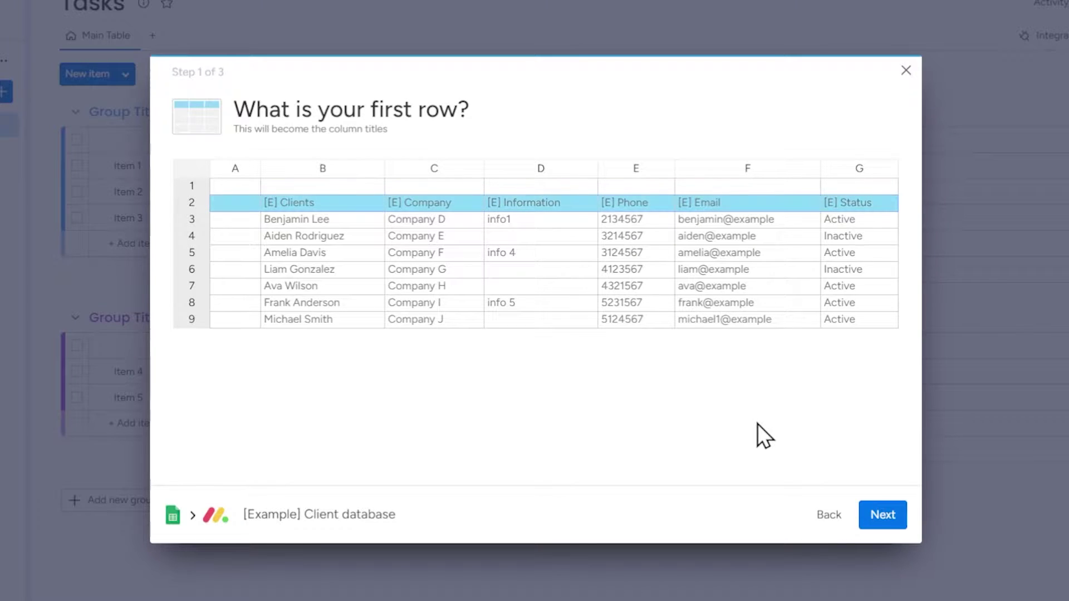
Step: Use row 2 as column titles and map [E] Company, Information and Phone to matching board columns
{"action": "left_click", "coordinate": [867, 507]}
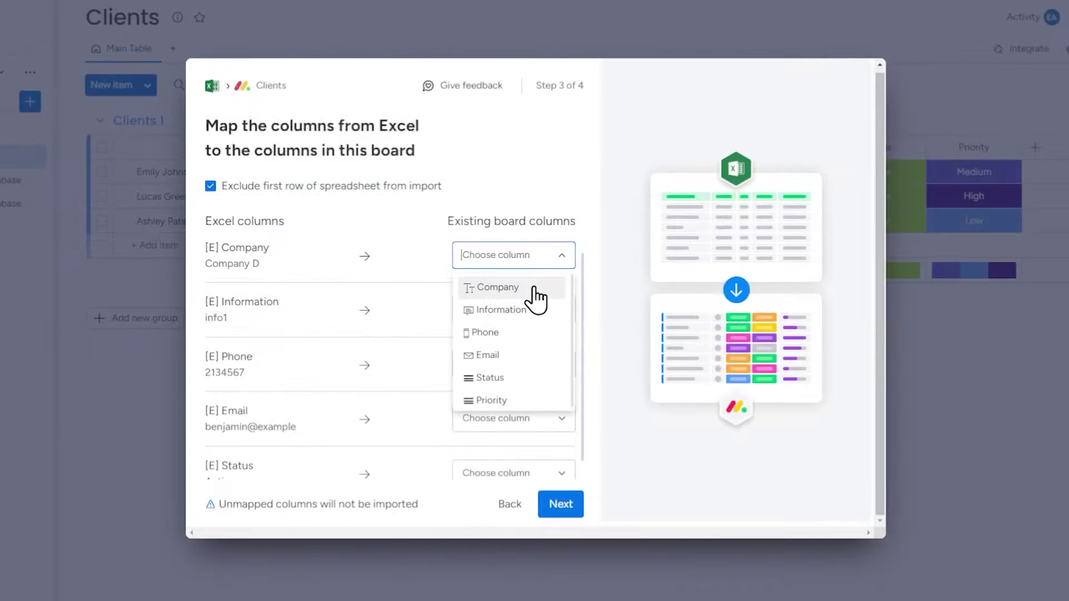
{"action": "left_click", "coordinate": [531, 288]}
{"action": "left_click", "coordinate": [534, 306]}
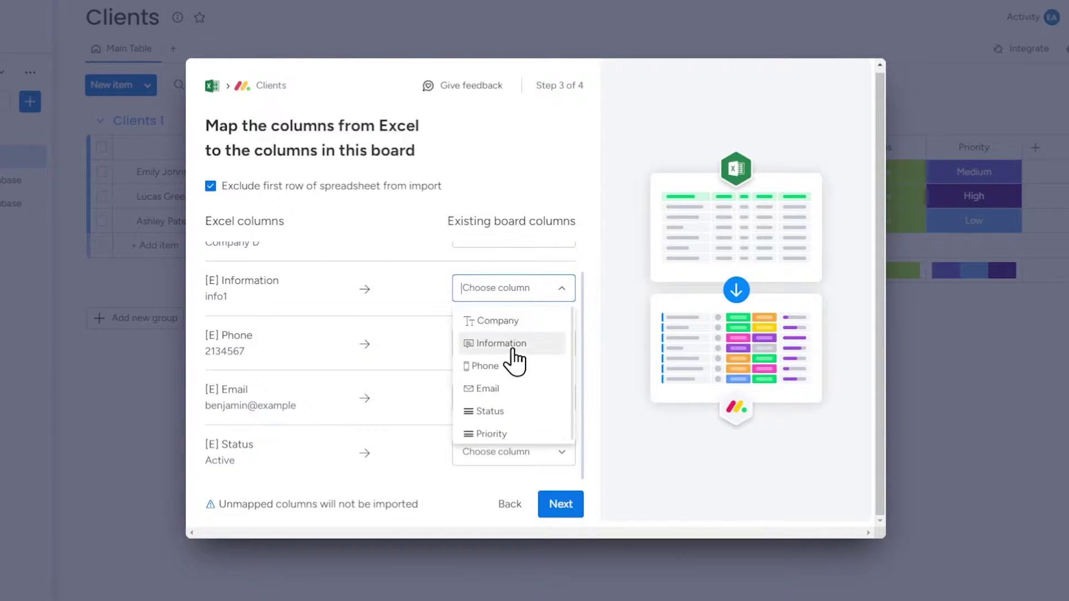
{"action": "left_click", "coordinate": [510, 345]}
{"action": "left_click", "coordinate": [530, 340]}
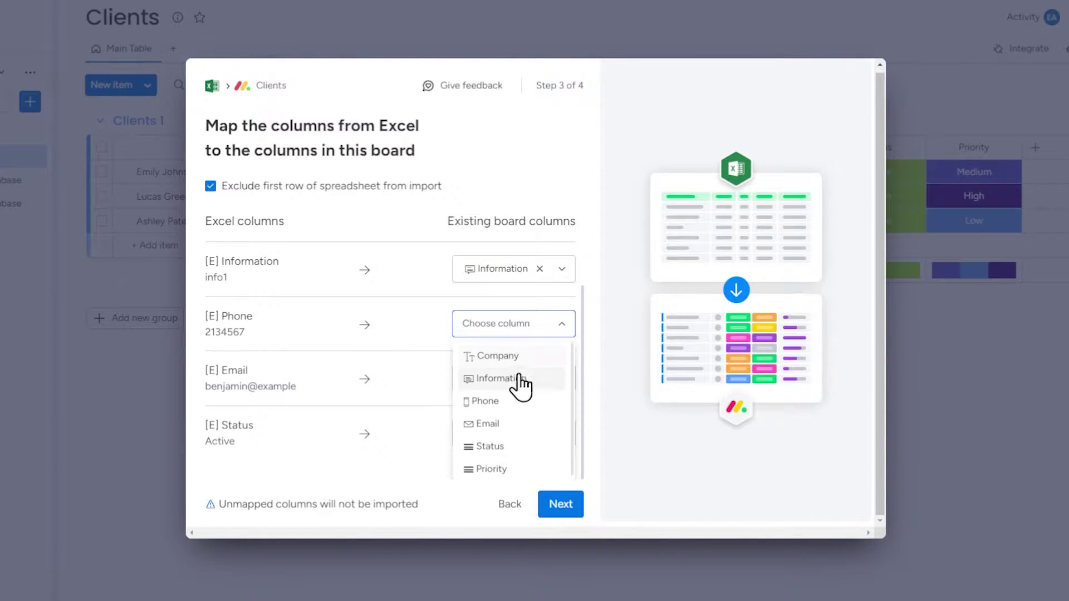
{"action": "left_click", "coordinate": [516, 402]}
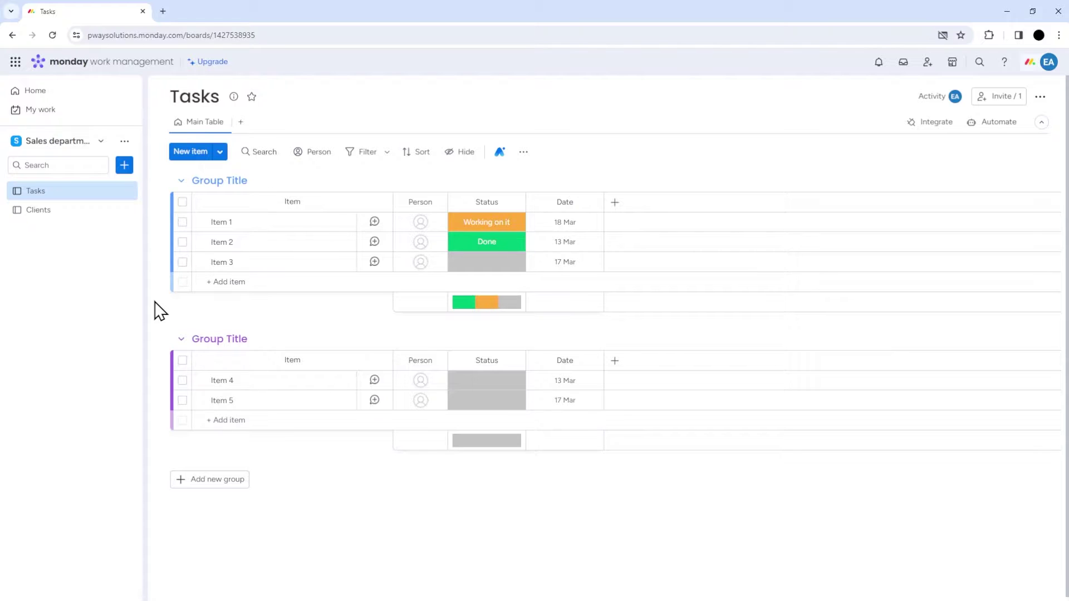
Step: From the sidebar's add options, start importing data from Google Sheets
{"action": "left_click", "coordinate": [124, 165]}
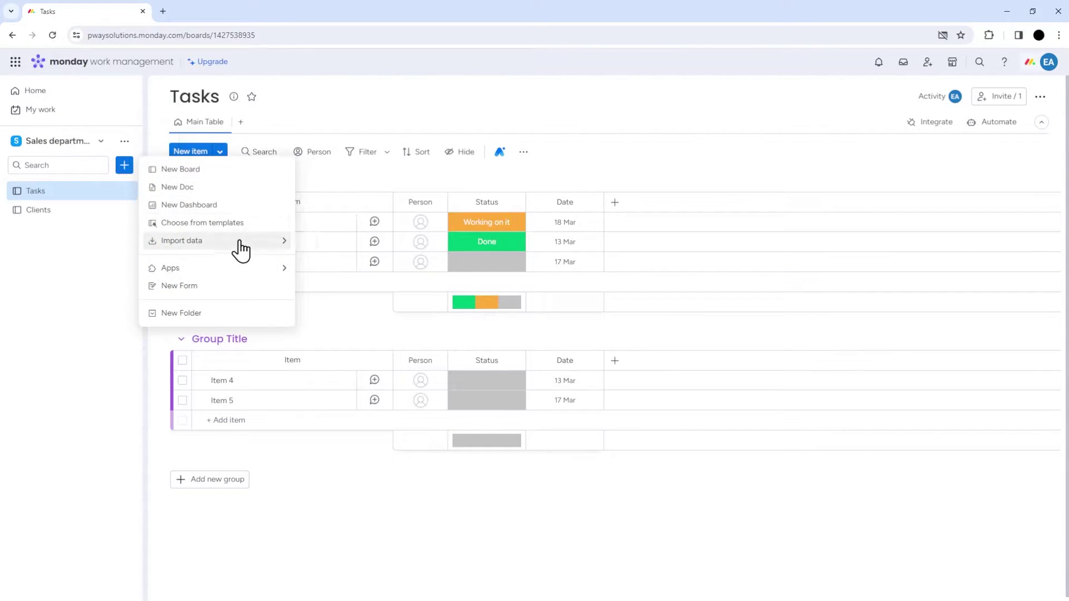
{"action": "mouse_move", "coordinate": [241, 250]}
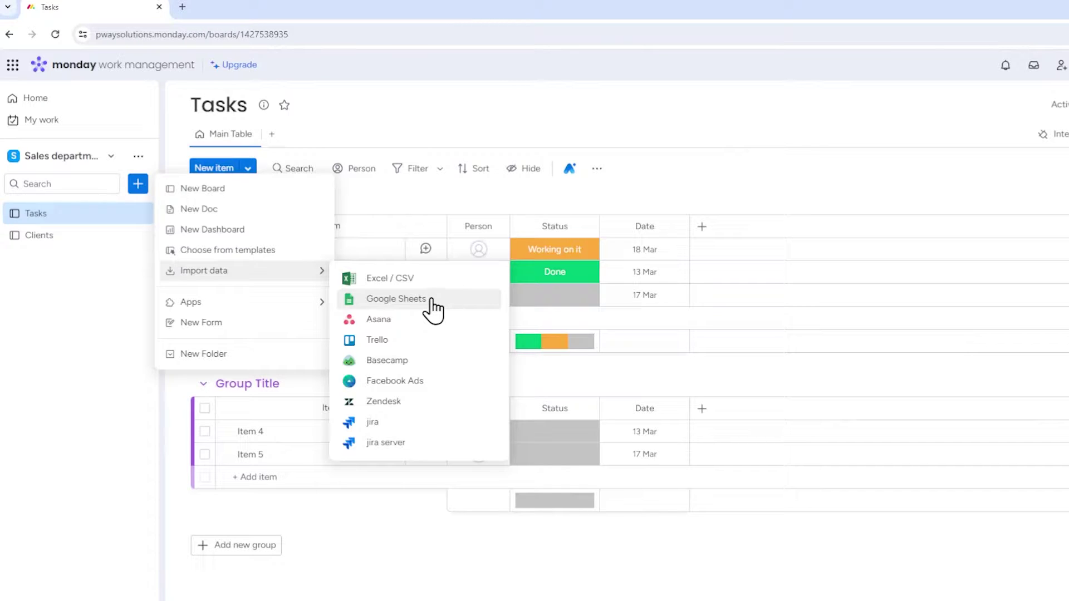
{"action": "left_click", "coordinate": [131, 281]}
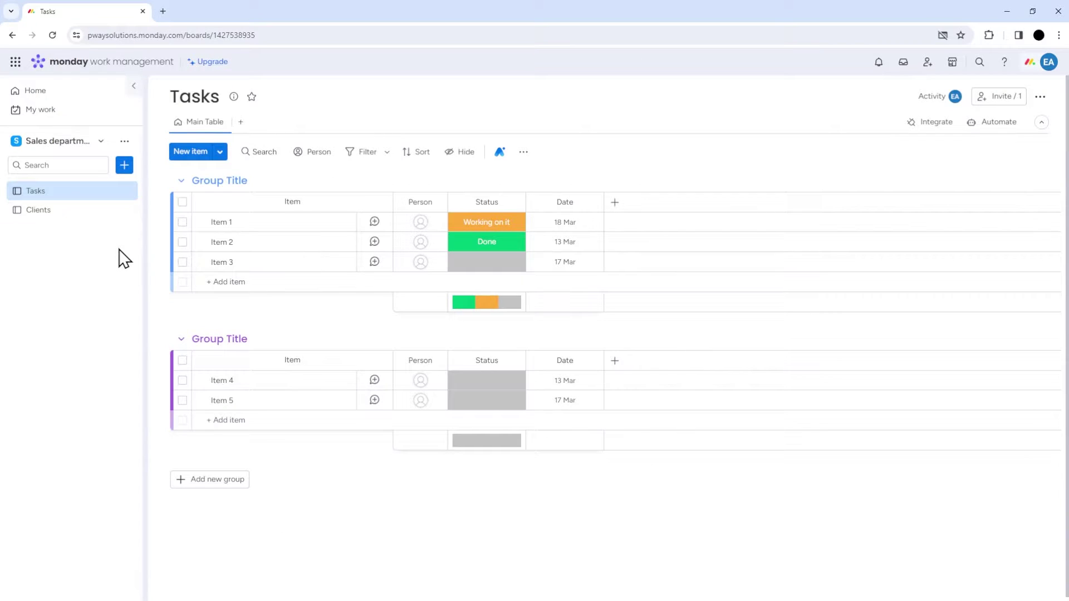
{"action": "left_click", "coordinate": [124, 165]}
{"action": "mouse_move", "coordinate": [229, 243]}
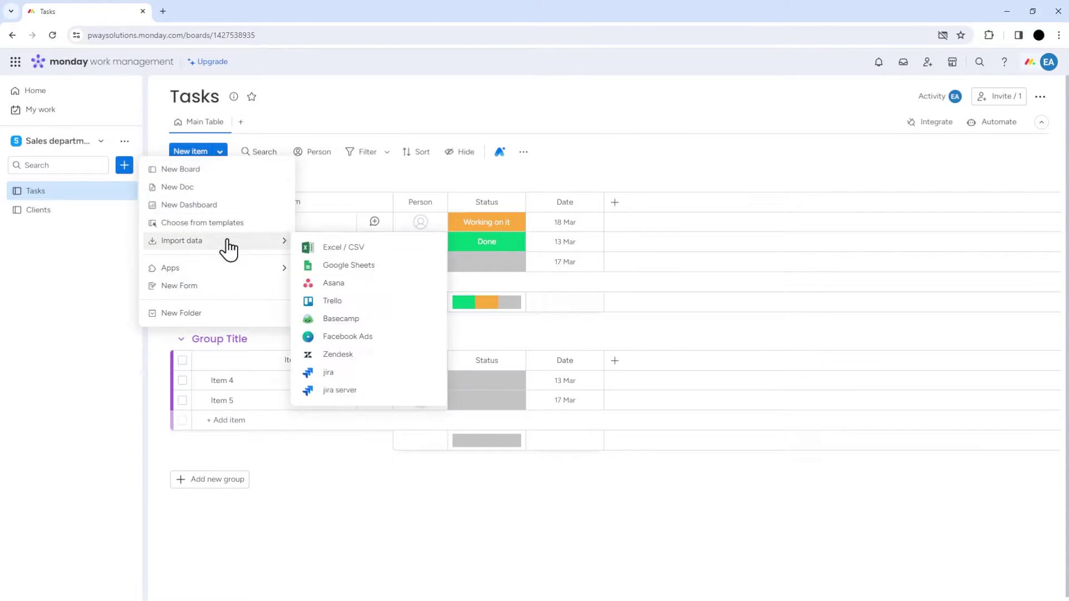
{"action": "left_click", "coordinate": [367, 270]}
Step: Sign in to Google Drive and pick the [Example] Client database spreadsheet to import
{"action": "left_click", "coordinate": [540, 346]}
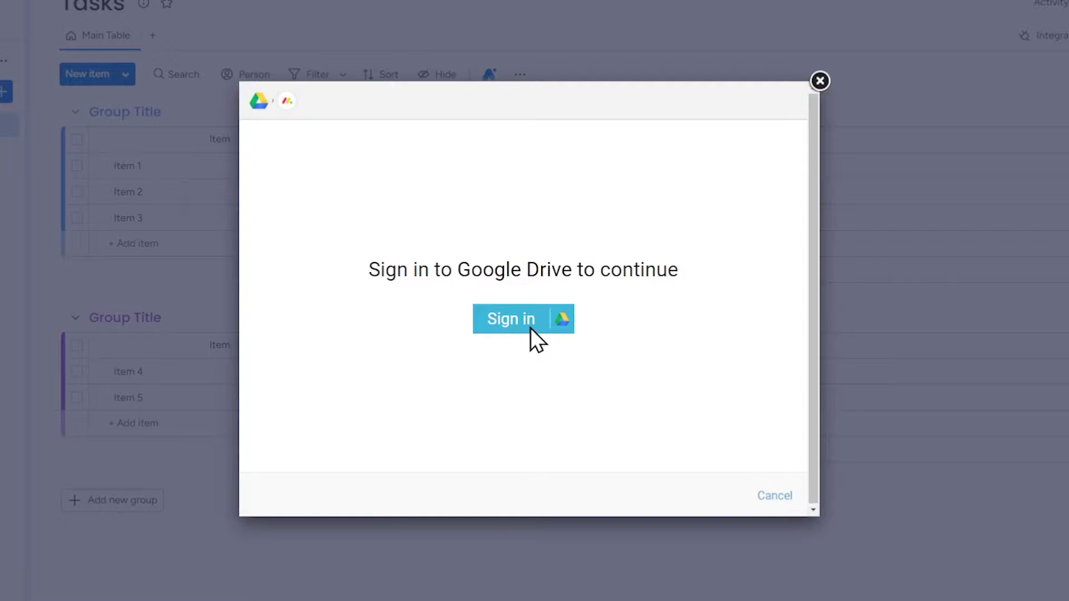
{"action": "left_click", "coordinate": [559, 323]}
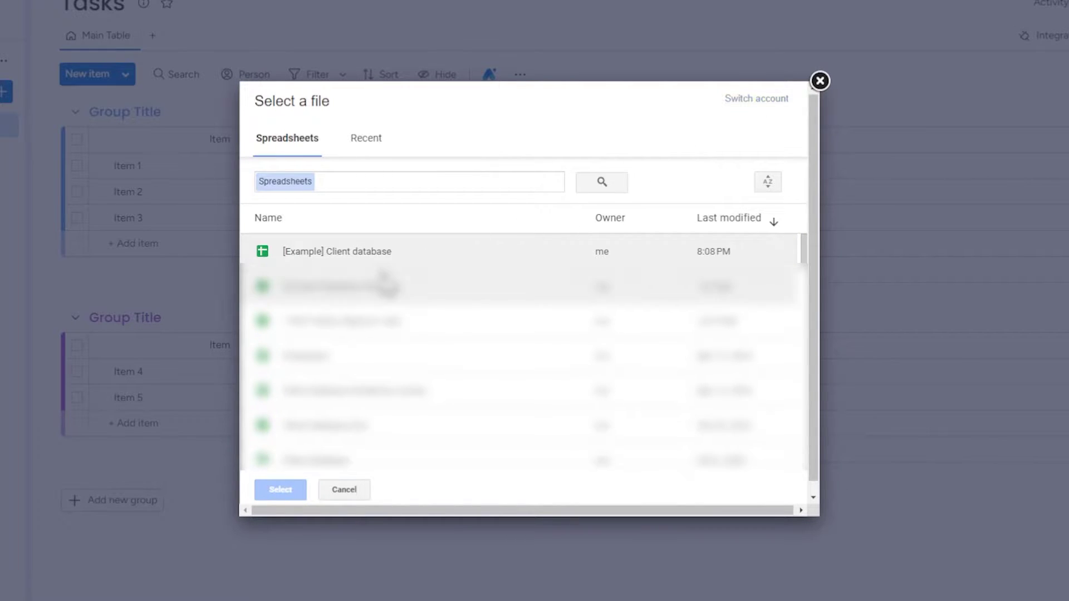
{"action": "double_click", "coordinate": [380, 253]}
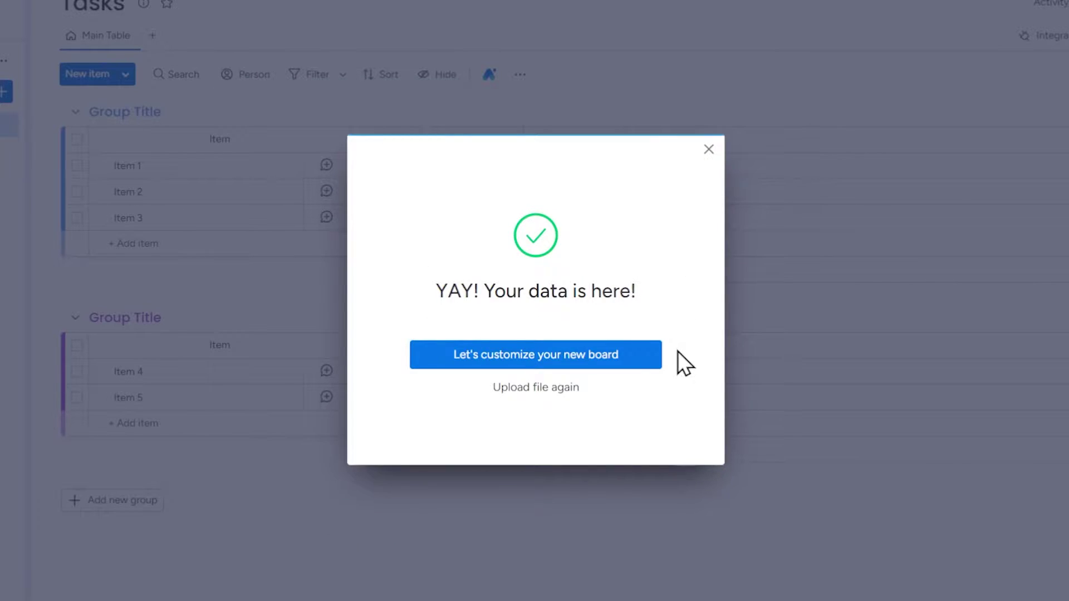
Step: Customize the new board, accepting row 2 as column titles and column B (Clients) as item names
{"action": "left_click", "coordinate": [613, 355]}
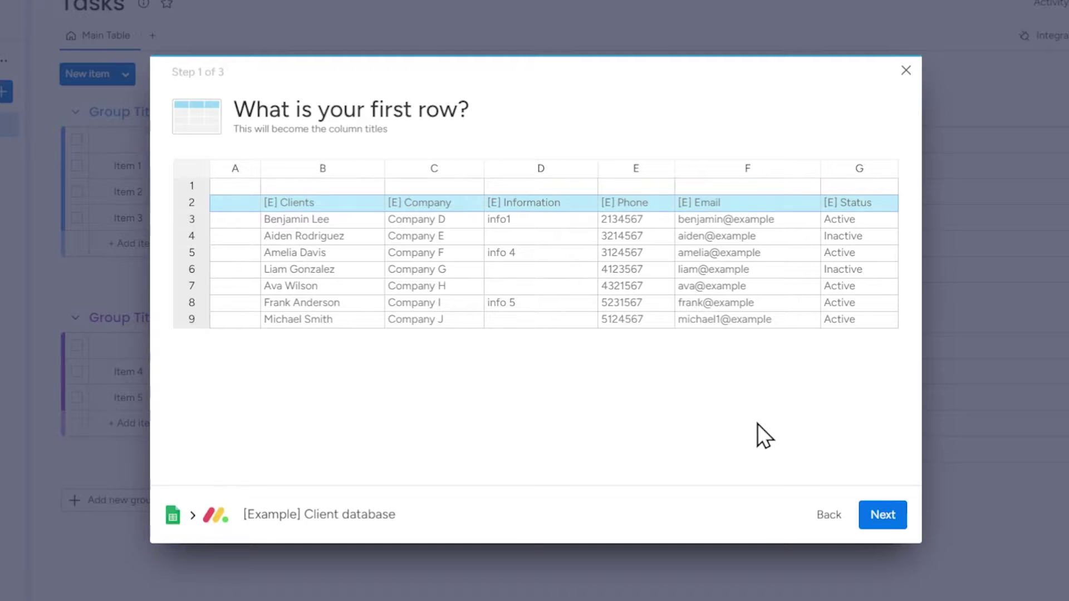
{"action": "left_click", "coordinate": [882, 515]}
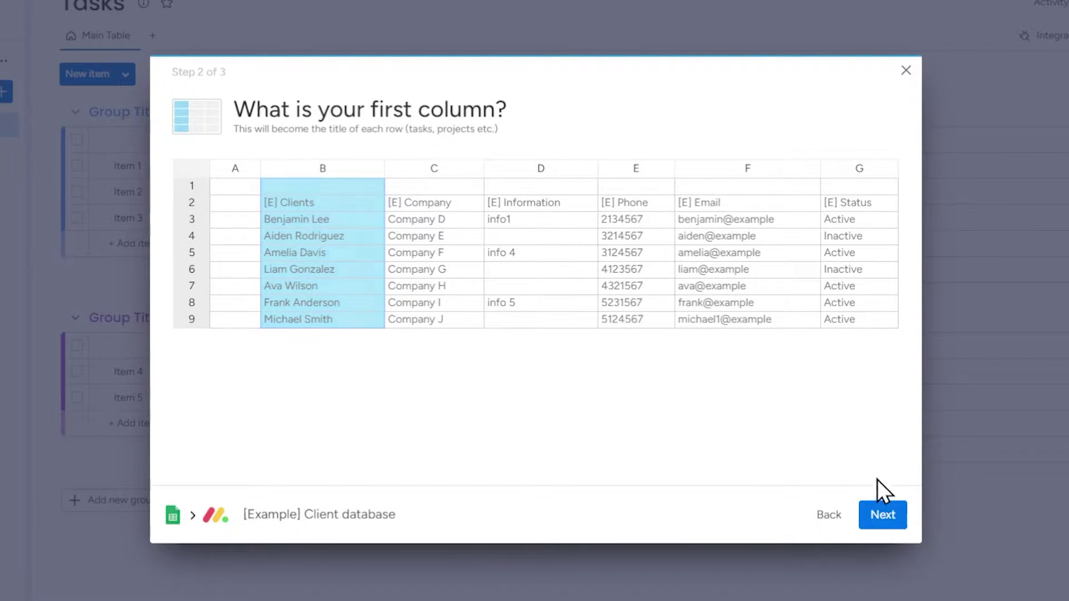
{"action": "left_click", "coordinate": [879, 516]}
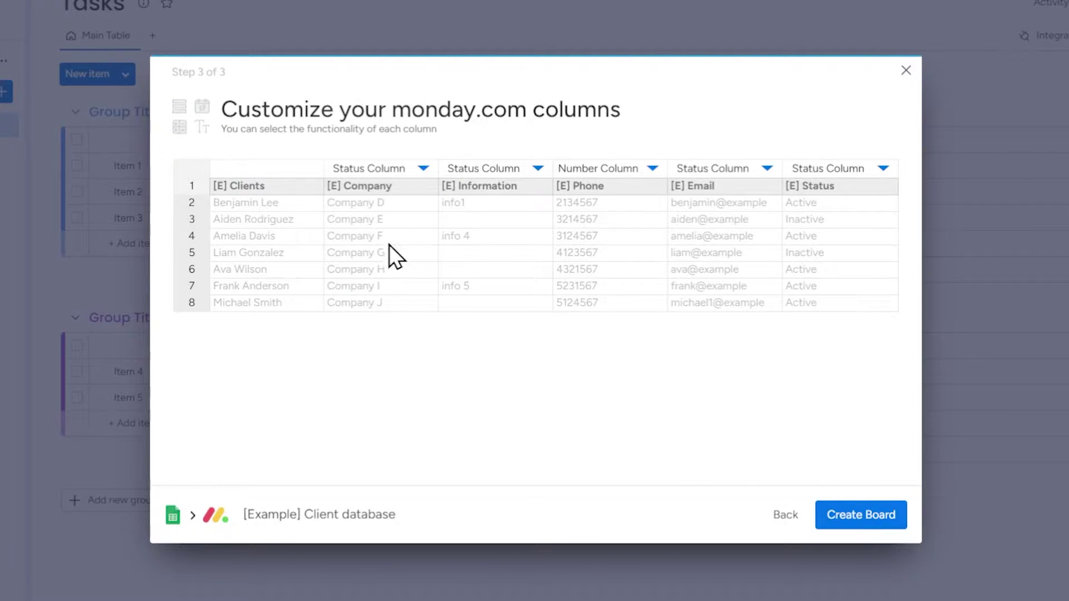
Step: Set the Company, Information, Phone, Email and Status column types to Text Column
{"action": "left_click", "coordinate": [423, 169]}
{"action": "left_click", "coordinate": [427, 262]}
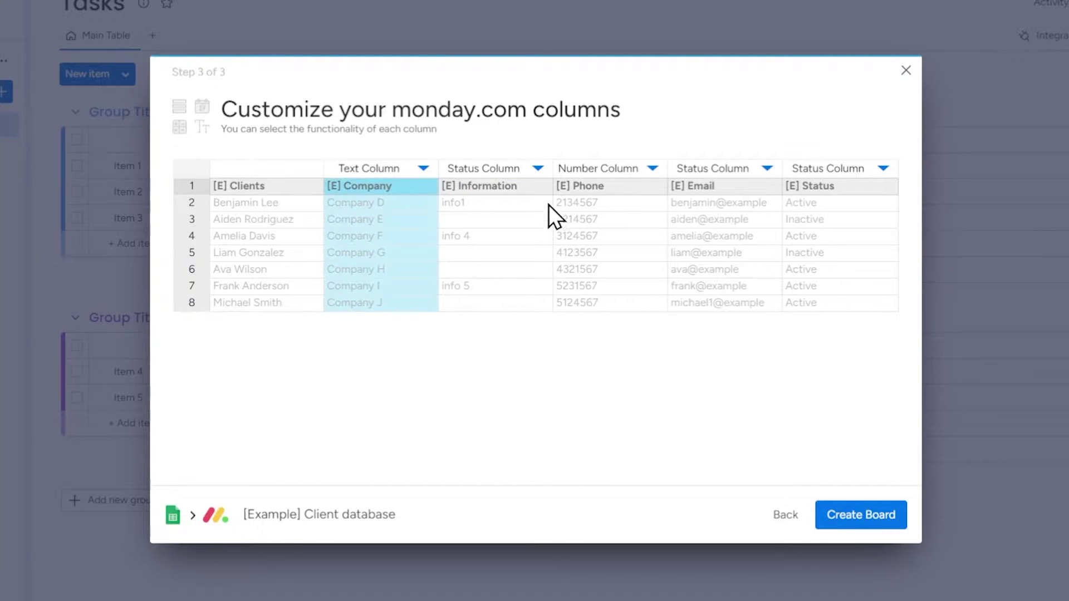
{"action": "left_click", "coordinate": [538, 169]}
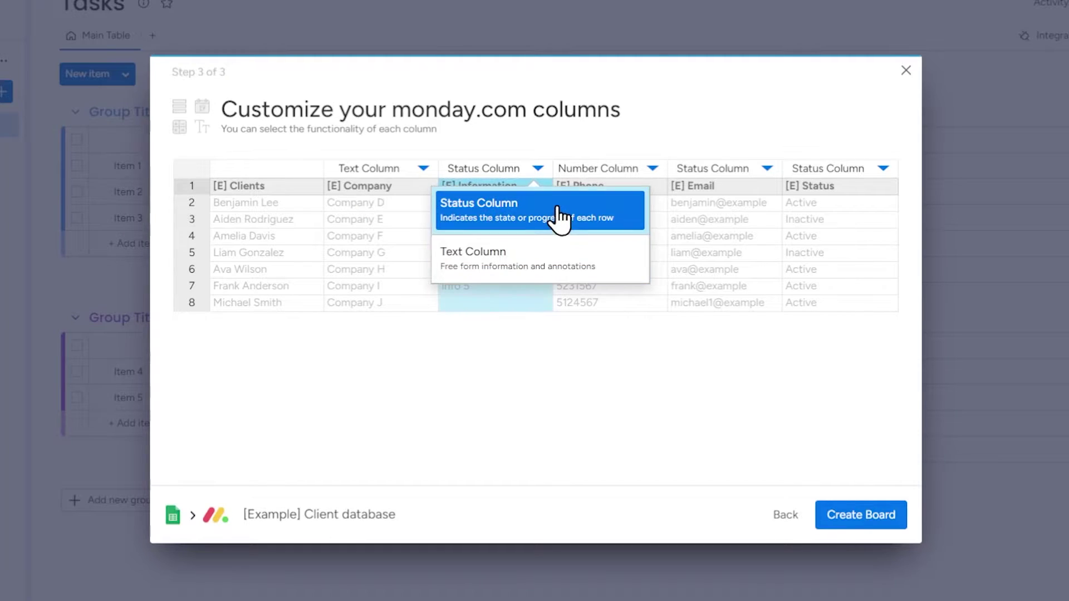
{"action": "left_click", "coordinate": [557, 259]}
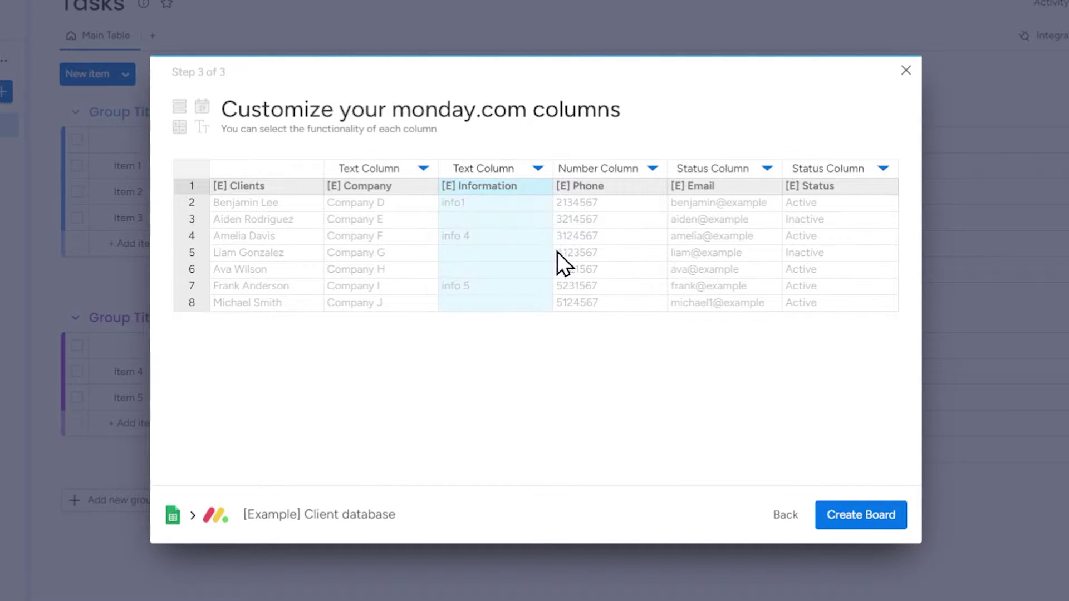
{"action": "left_click", "coordinate": [653, 169]}
{"action": "left_click", "coordinate": [671, 293]}
{"action": "left_click", "coordinate": [767, 169]}
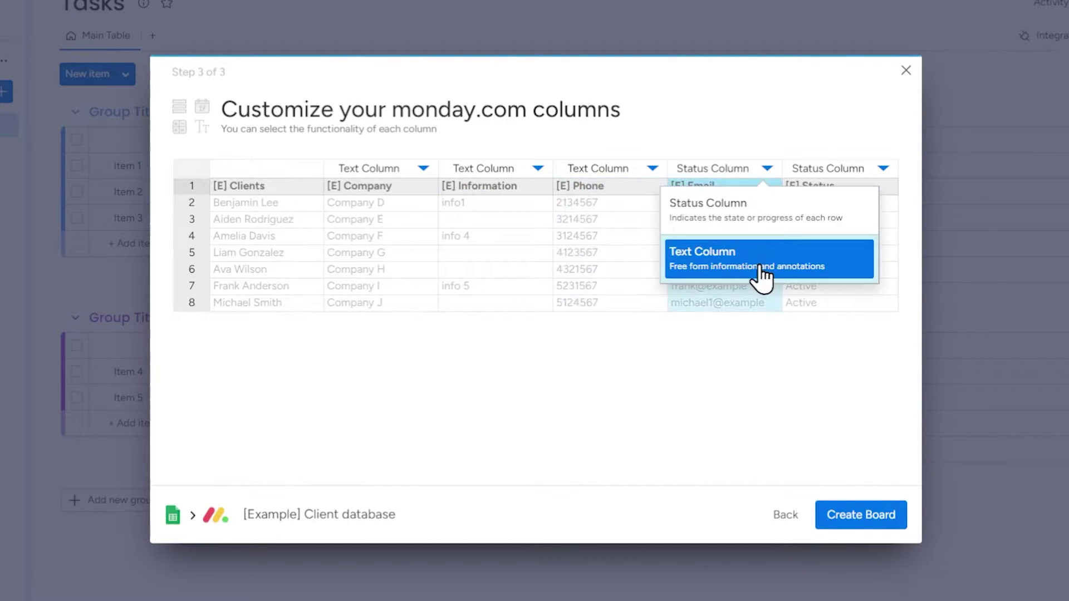
{"action": "left_click", "coordinate": [757, 273]}
{"action": "left_click", "coordinate": [883, 169]}
{"action": "left_click", "coordinate": [846, 256]}
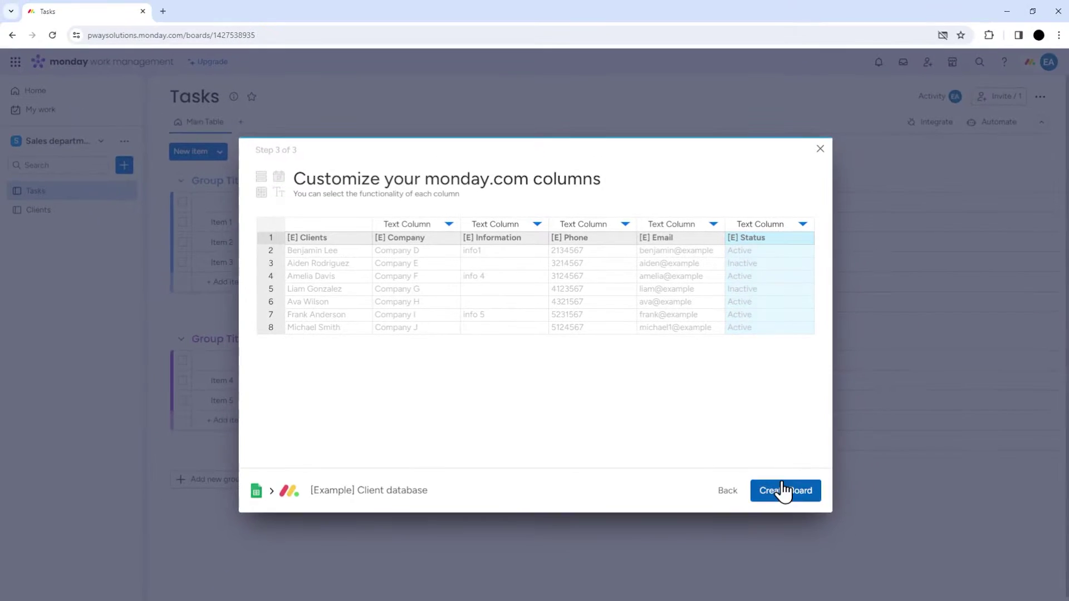
Step: Create the board and convert the [E] Email column to an Email column type
{"action": "left_click", "coordinate": [858, 515]}
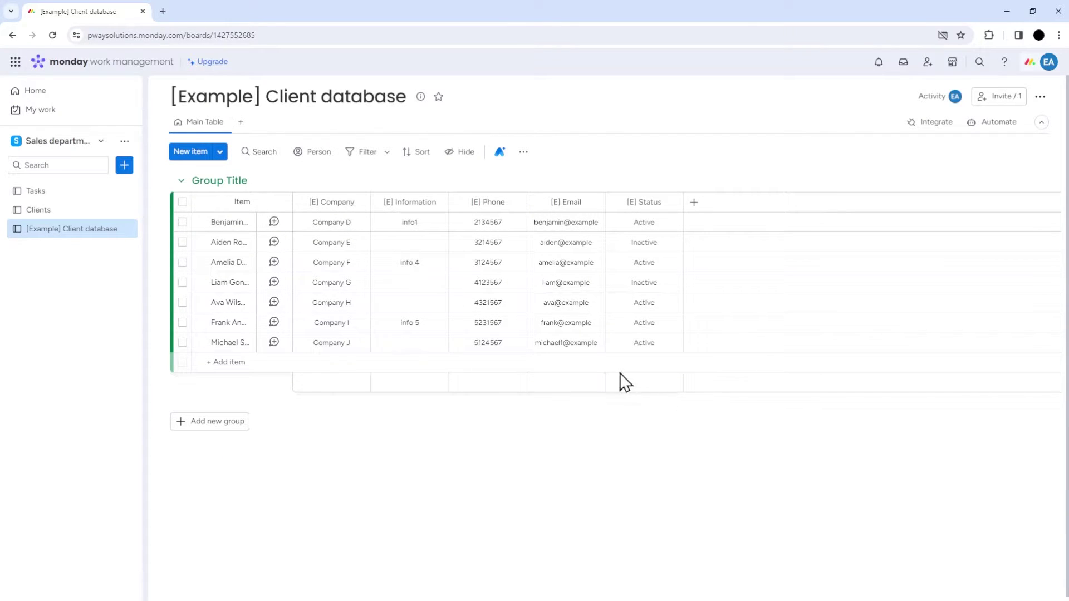
{"action": "left_click", "coordinate": [593, 202]}
{"action": "mouse_move", "coordinate": [689, 351]}
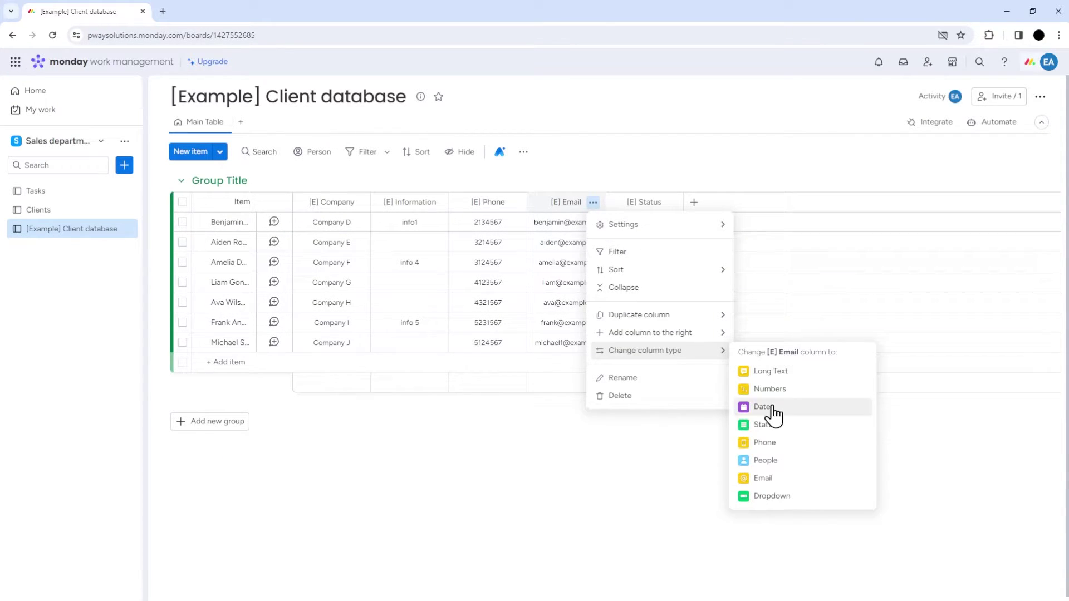
{"action": "left_click", "coordinate": [788, 480]}
{"action": "left_click", "coordinate": [672, 168]}
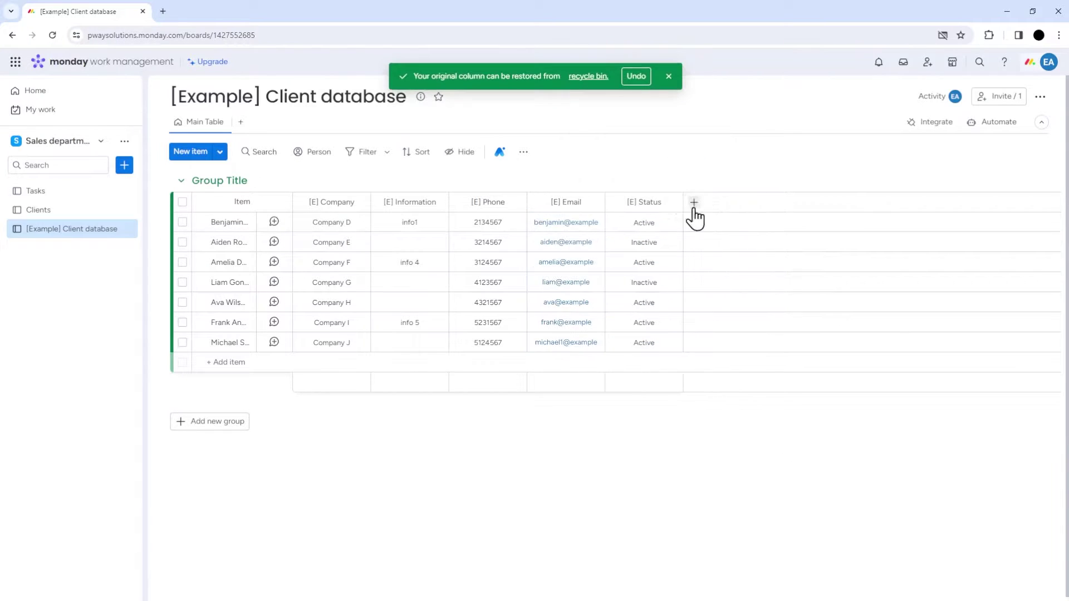
Step: Convert the [E] Status column to a Status column with coloured labels
{"action": "left_click", "coordinate": [671, 202]}
{"action": "mouse_move", "coordinate": [769, 350]}
{"action": "left_click", "coordinate": [863, 430]}
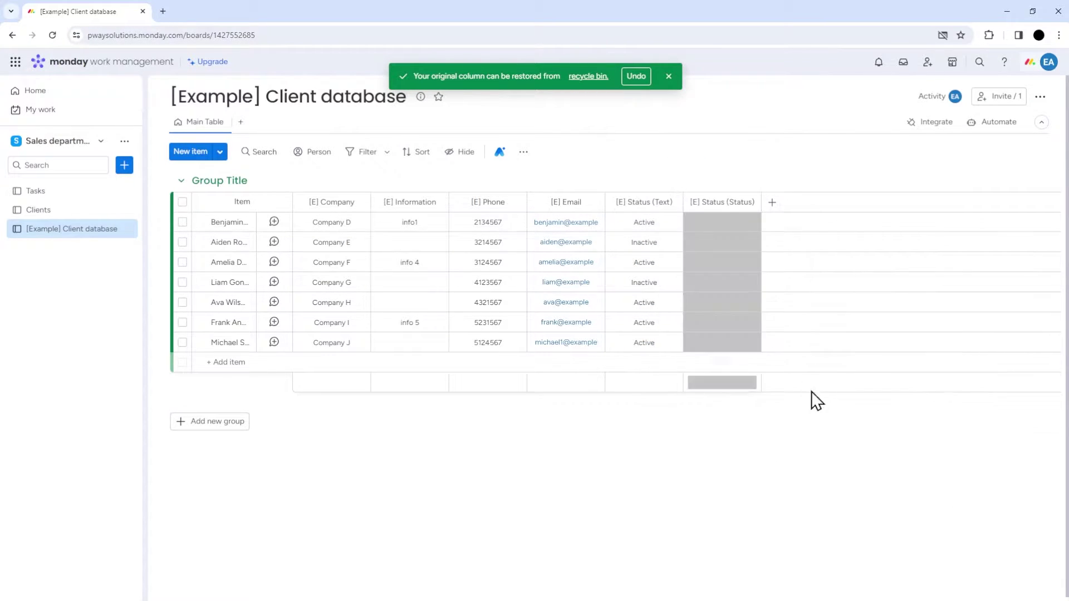
{"action": "left_click", "coordinate": [764, 168]}
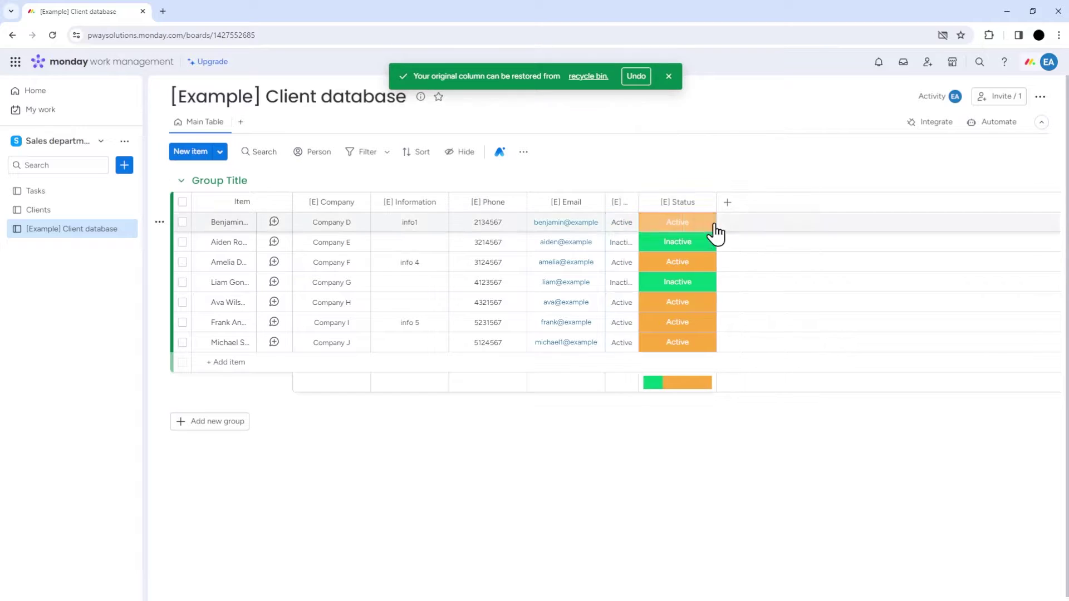
{"action": "left_click", "coordinate": [674, 223]}
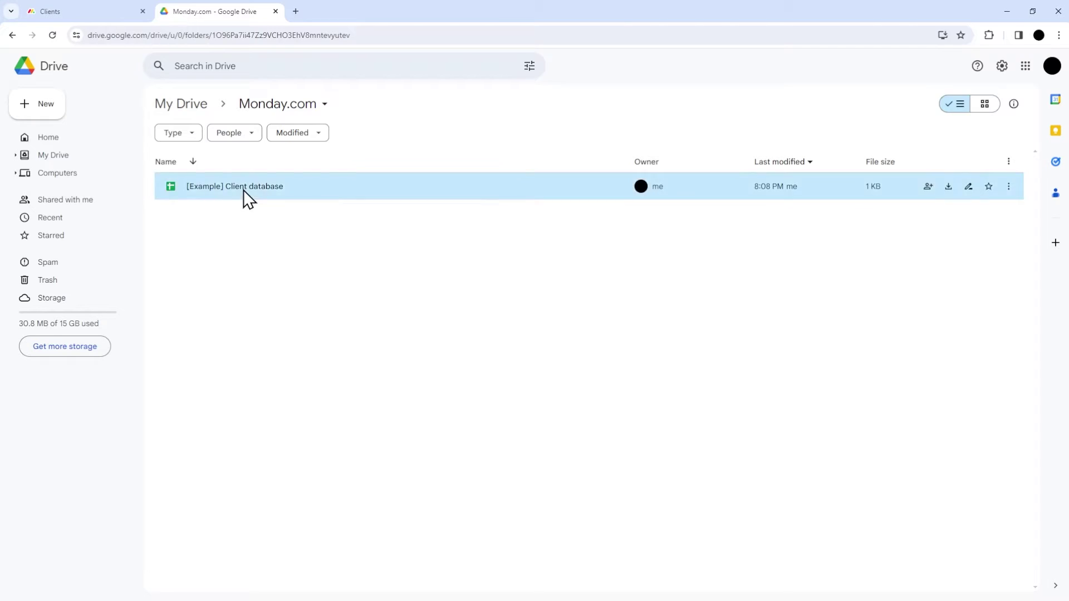
Step: Open the [Example] Client database spreadsheet from Google Drive in Google Sheets
{"action": "double_click", "coordinate": [243, 190]}
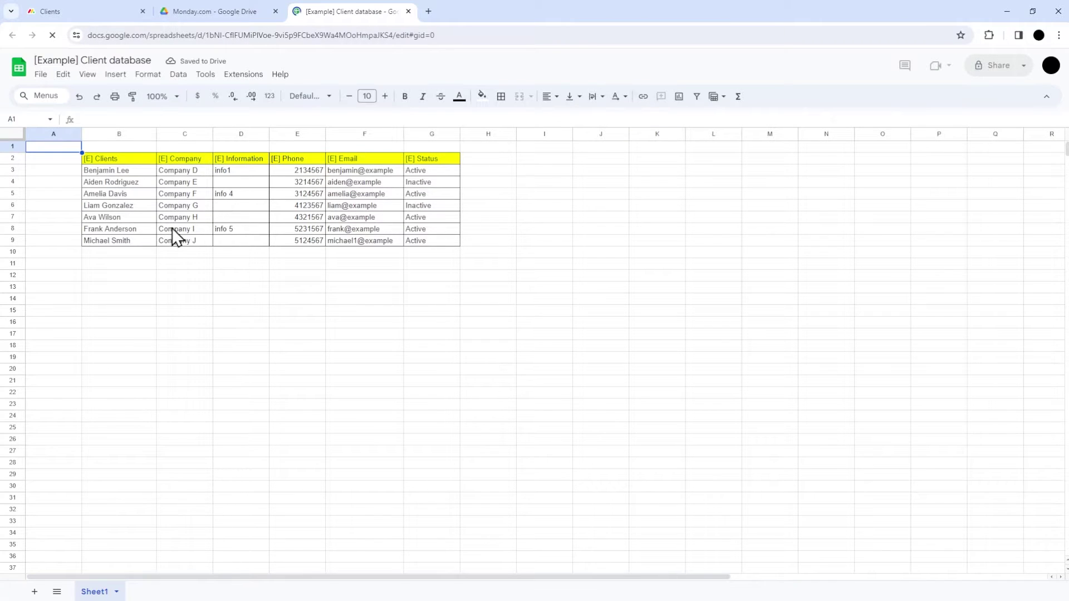
Step: Download the client spreadsheet as Microsoft Excel (.xlsx) and return to the monday.com Tasks board
{"action": "left_click", "coordinate": [41, 75]}
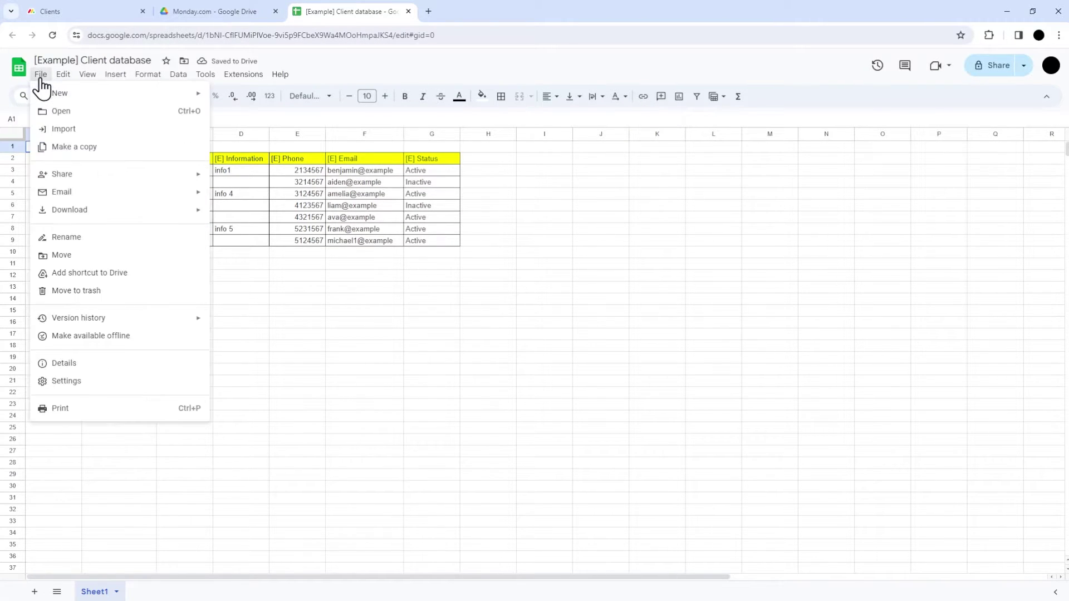
{"action": "mouse_move", "coordinate": [119, 212]}
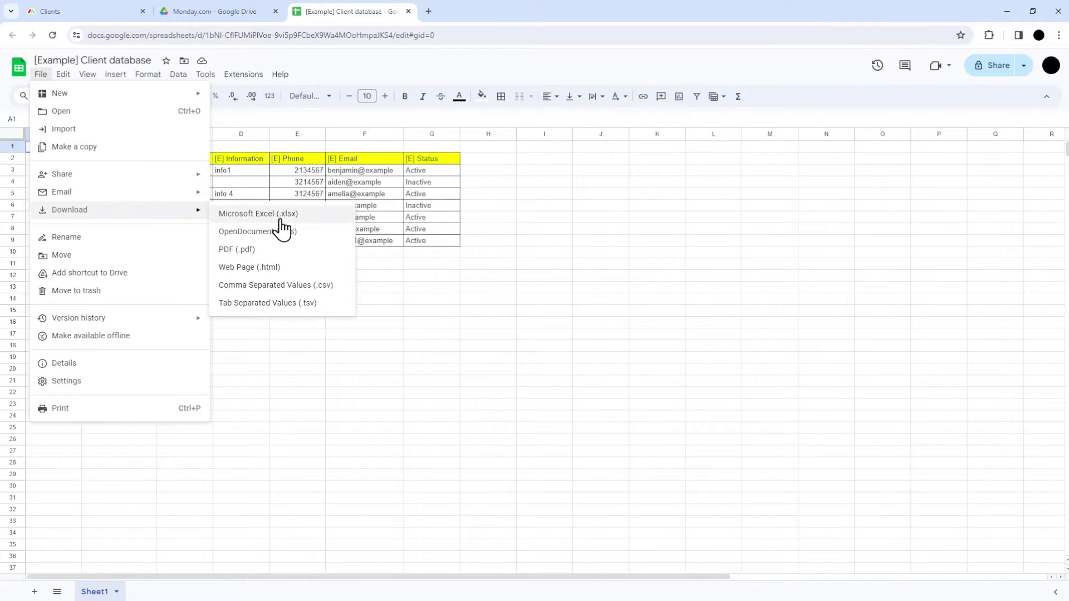
{"action": "left_click", "coordinate": [259, 216]}
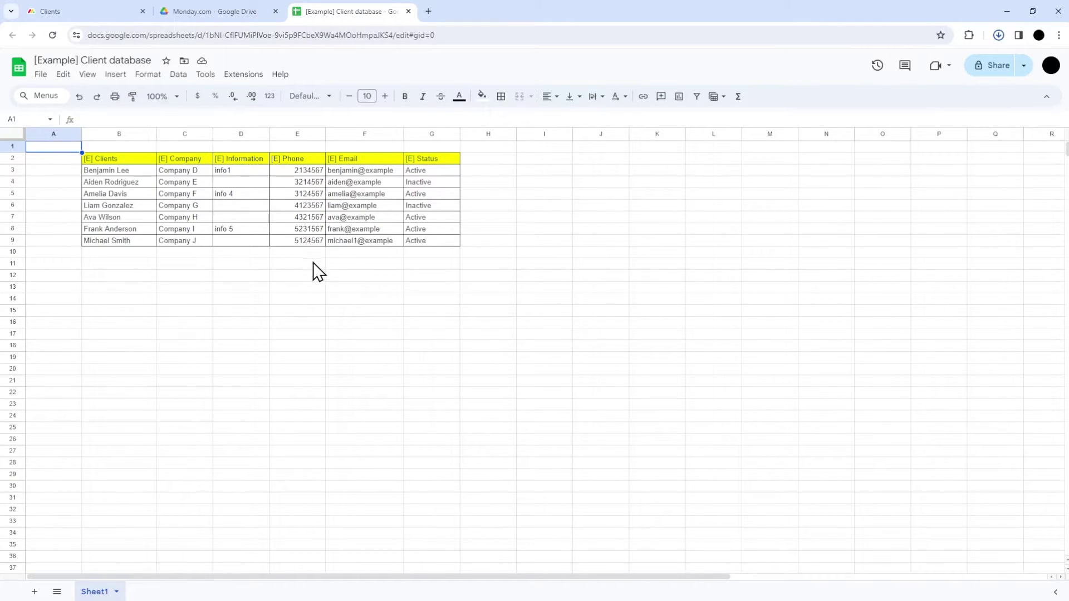
{"action": "left_click", "coordinate": [83, 11]}
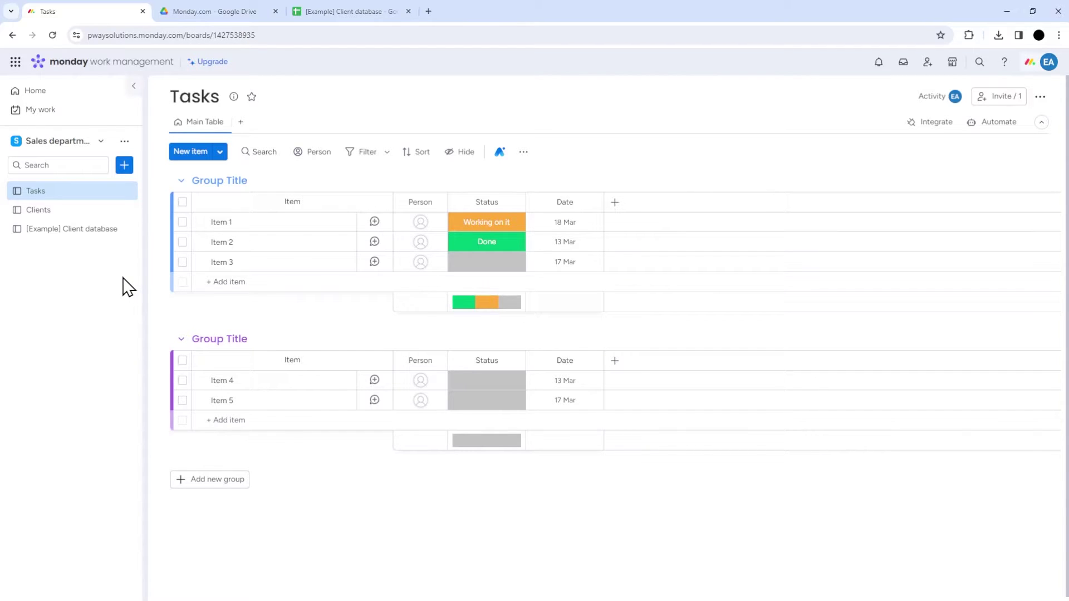
Step: Import the downloaded client database via Excel/CSV and begin customizing the new board
{"action": "left_click", "coordinate": [125, 166]}
{"action": "mouse_move", "coordinate": [217, 240]}
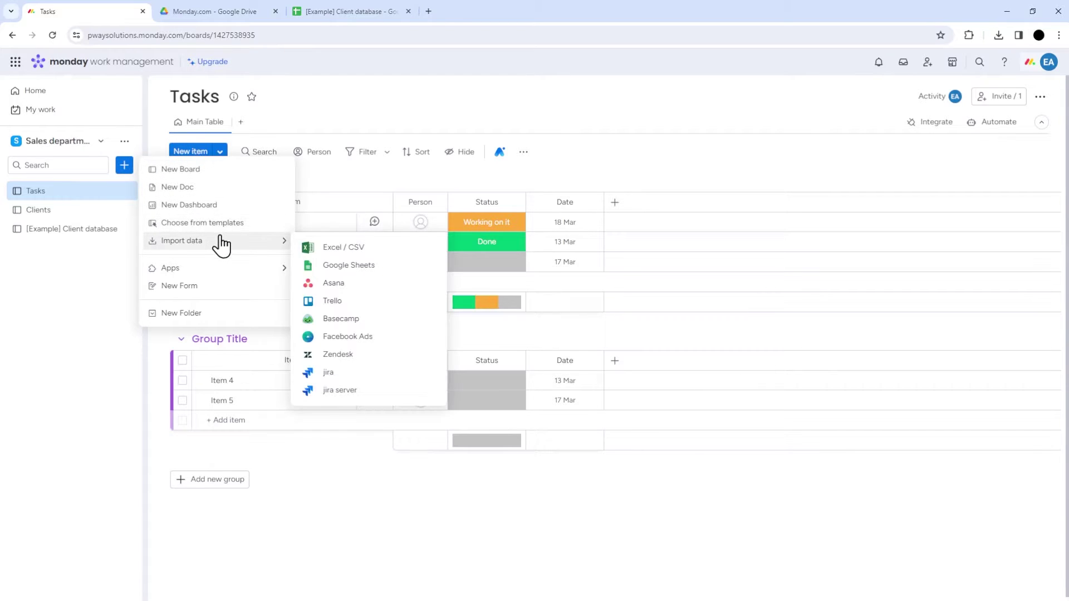
{"action": "left_click", "coordinate": [351, 247]}
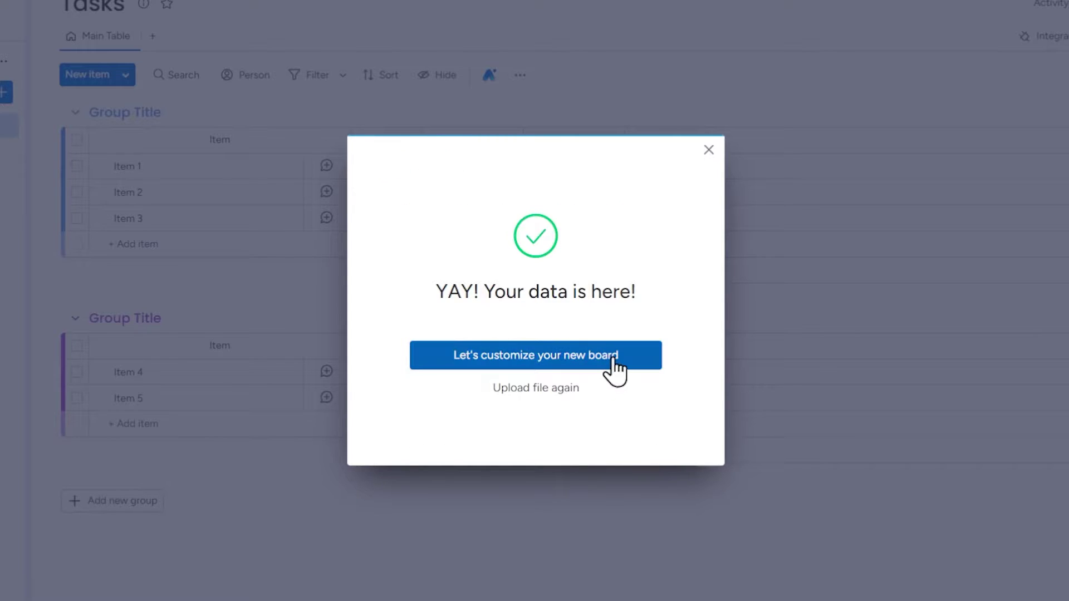
{"action": "left_click", "coordinate": [613, 359]}
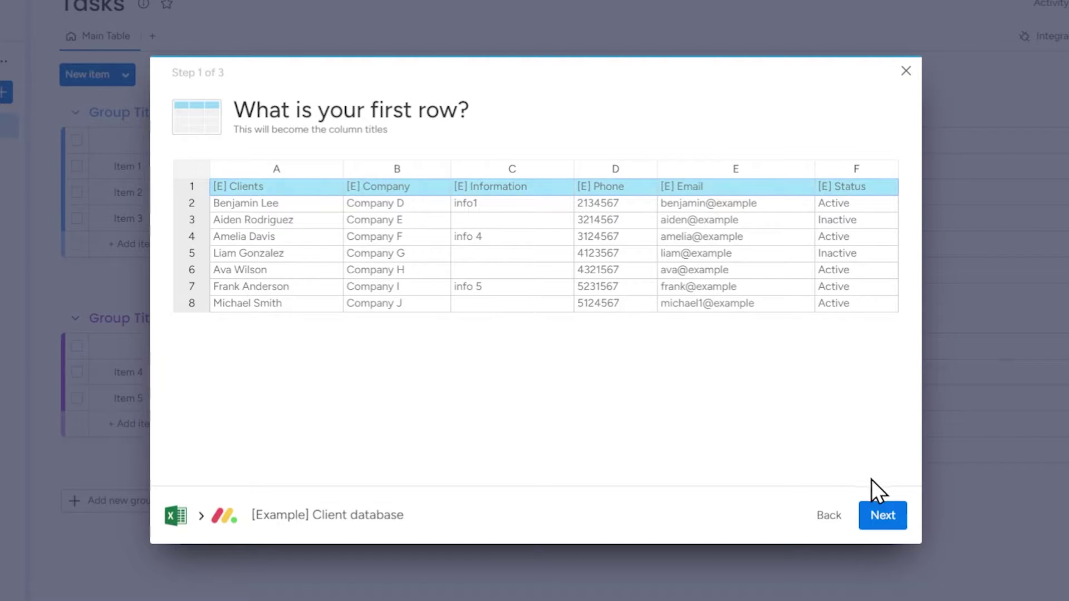
Step: Accept the first row as titles and clients as item names; make Company and Information Text Columns
{"action": "left_click", "coordinate": [880, 516]}
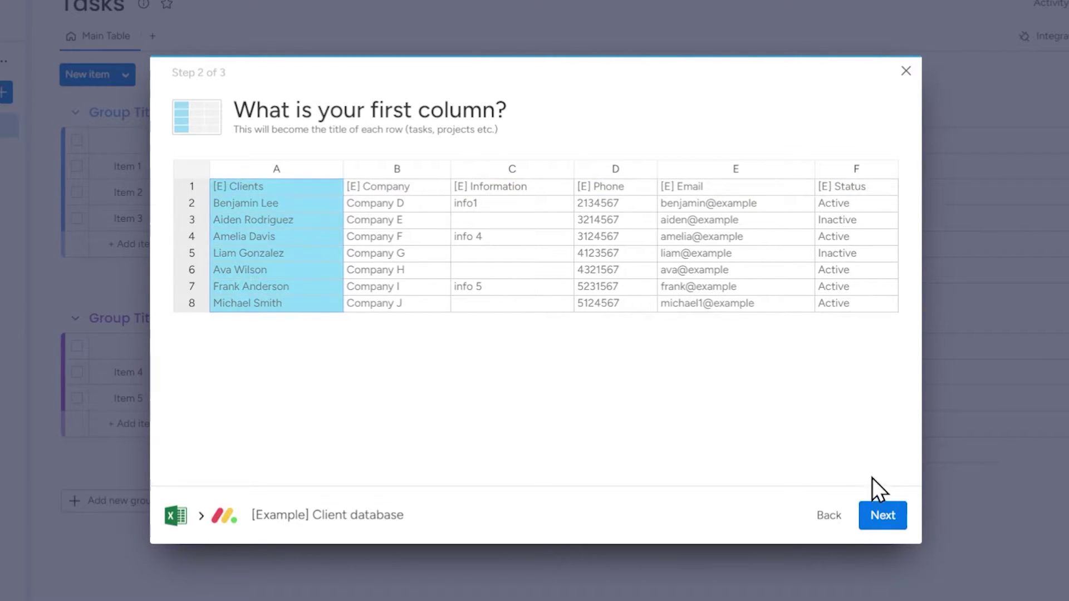
{"action": "left_click", "coordinate": [879, 516]}
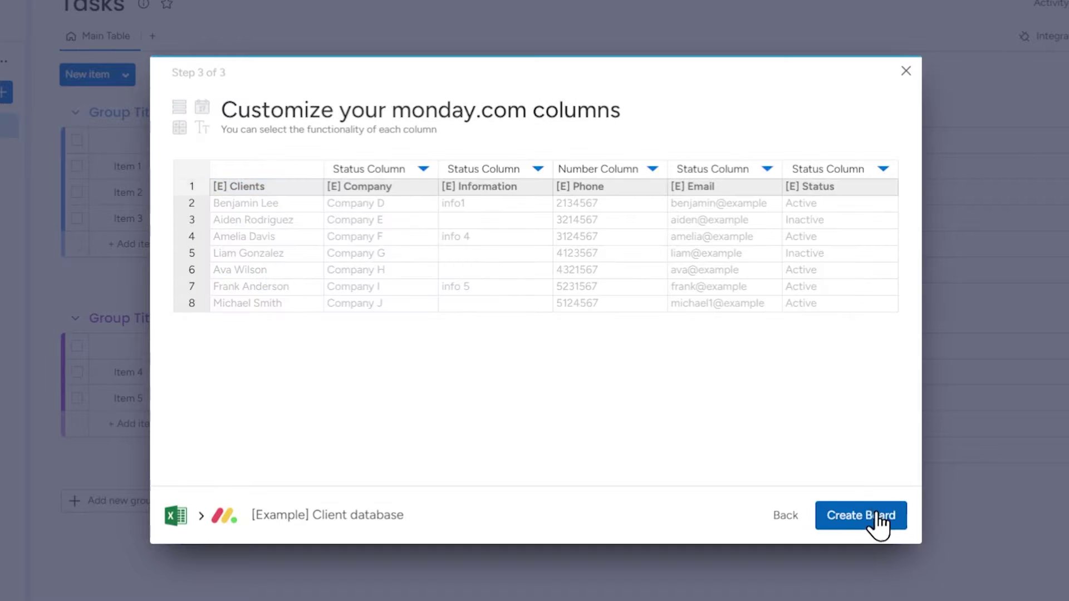
{"action": "left_click", "coordinate": [422, 169]}
{"action": "left_click", "coordinate": [440, 259]}
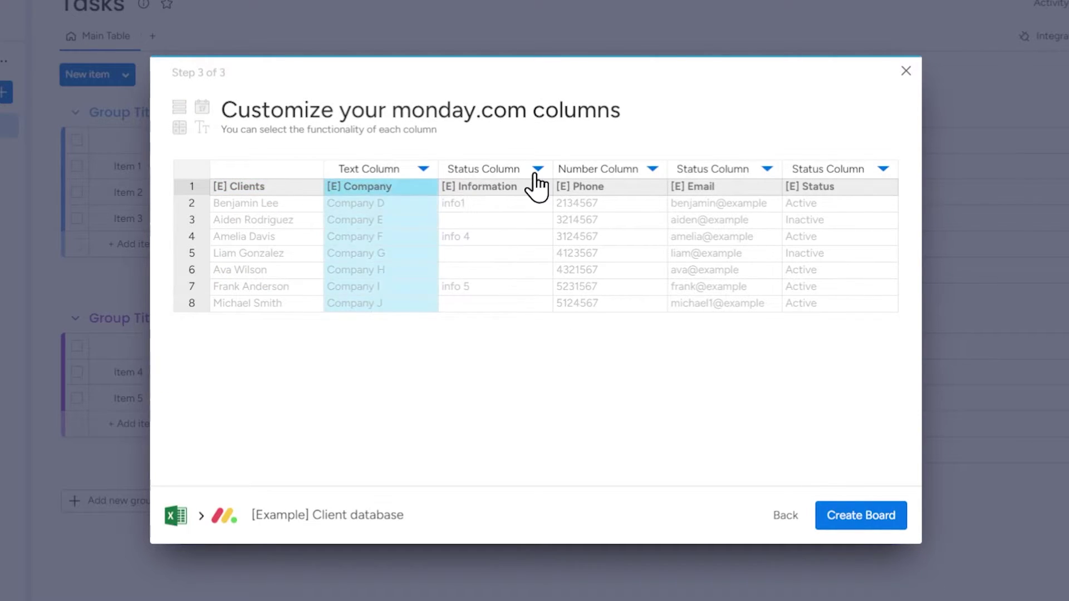
{"action": "left_click", "coordinate": [536, 169]}
{"action": "left_click", "coordinate": [573, 273]}
Step: Set Phone, Email and Status to Text Column and create the new board
{"action": "left_click", "coordinate": [653, 170]}
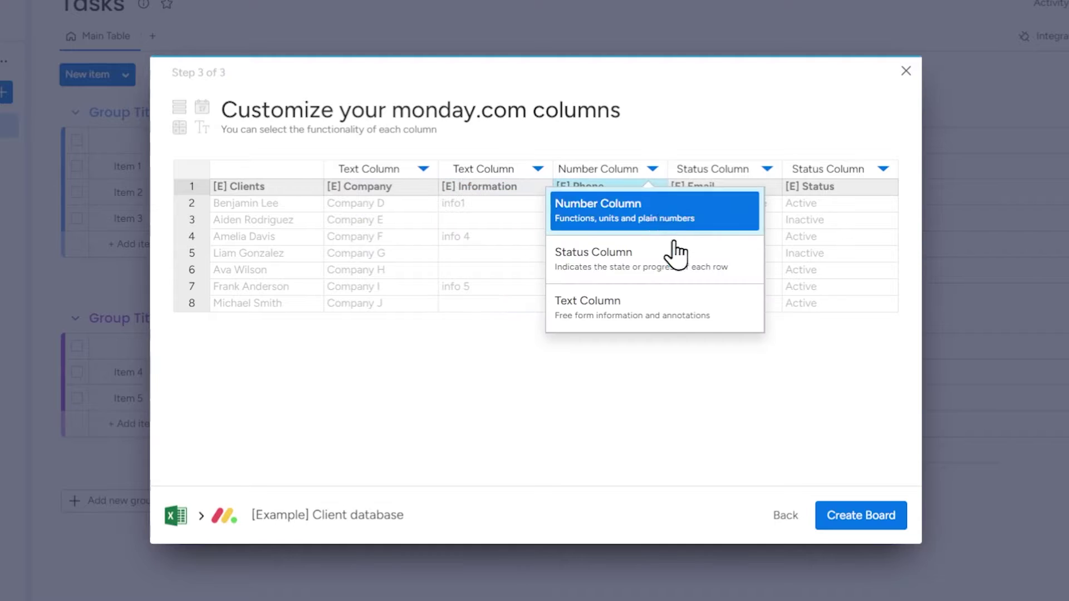
{"action": "left_click", "coordinate": [694, 308]}
{"action": "left_click", "coordinate": [767, 170]}
{"action": "left_click", "coordinate": [778, 259]}
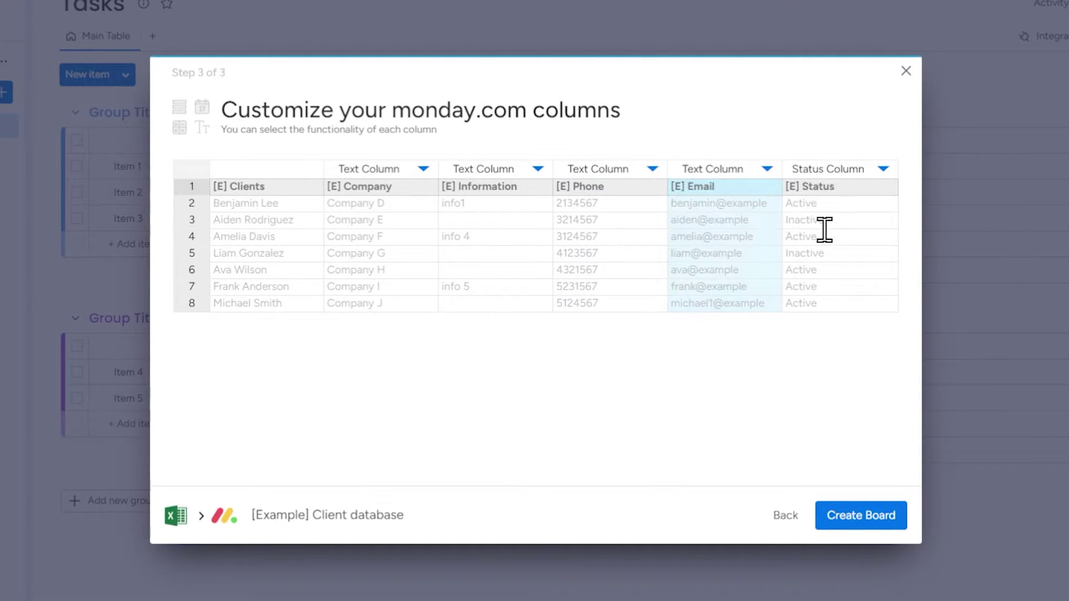
{"action": "left_click", "coordinate": [884, 168]}
{"action": "left_click", "coordinate": [844, 270]}
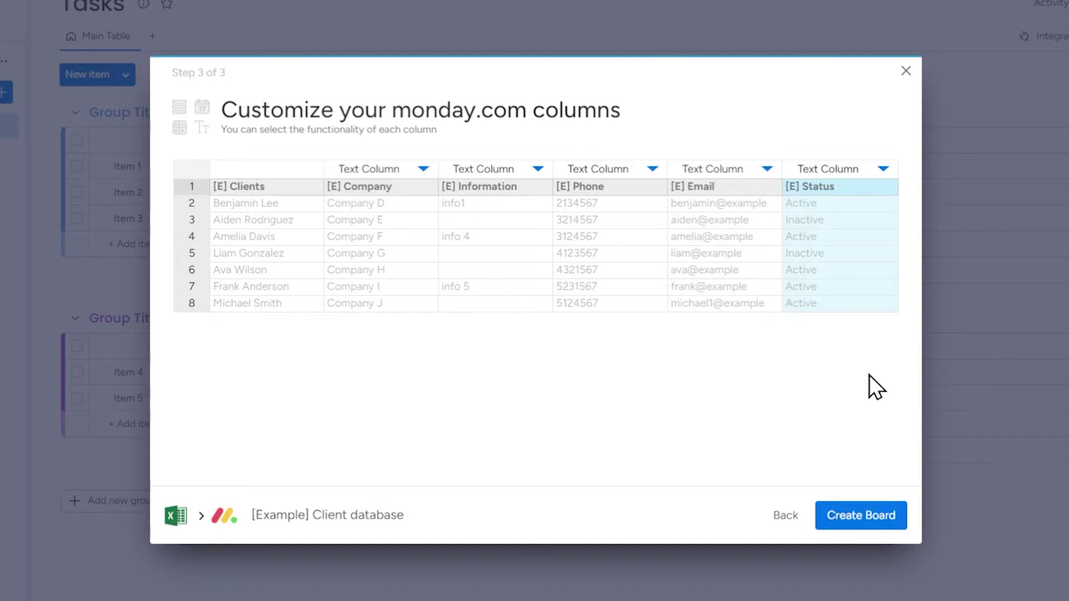
{"action": "left_click", "coordinate": [872, 517]}
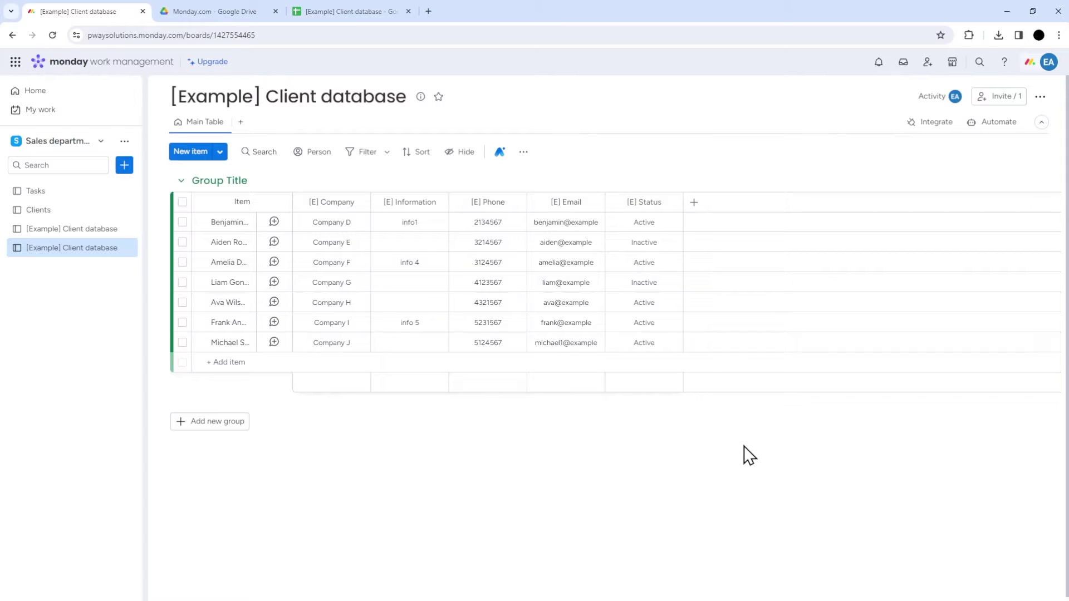
Step: Convert the imported board's Email column to the Email column type and keep the change
{"action": "left_click", "coordinate": [593, 202]}
{"action": "mouse_move", "coordinate": [674, 350]}
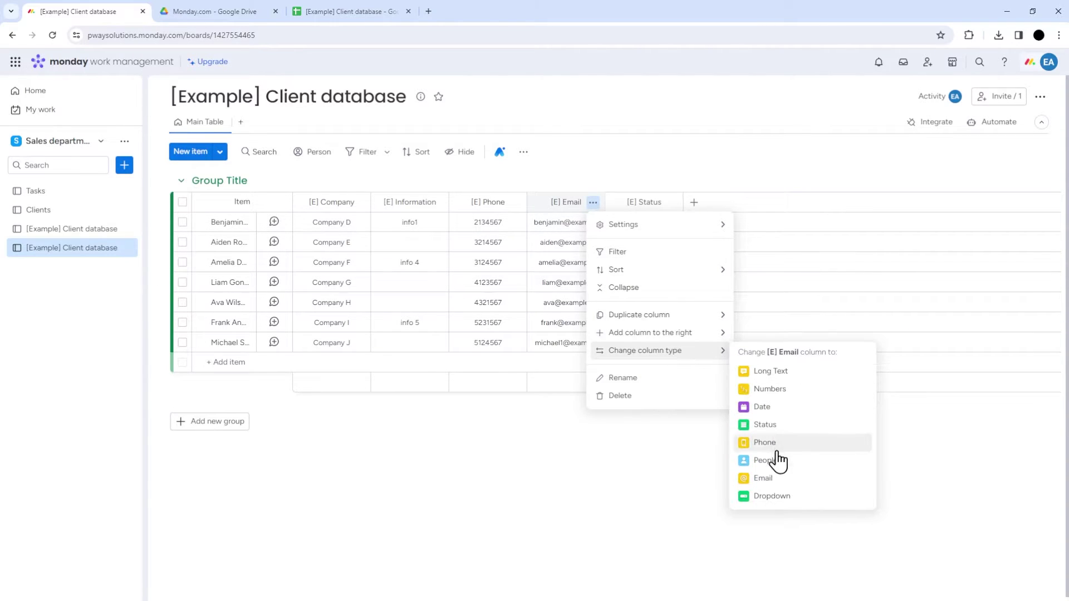
{"action": "left_click", "coordinate": [763, 478]}
{"action": "left_click", "coordinate": [672, 166]}
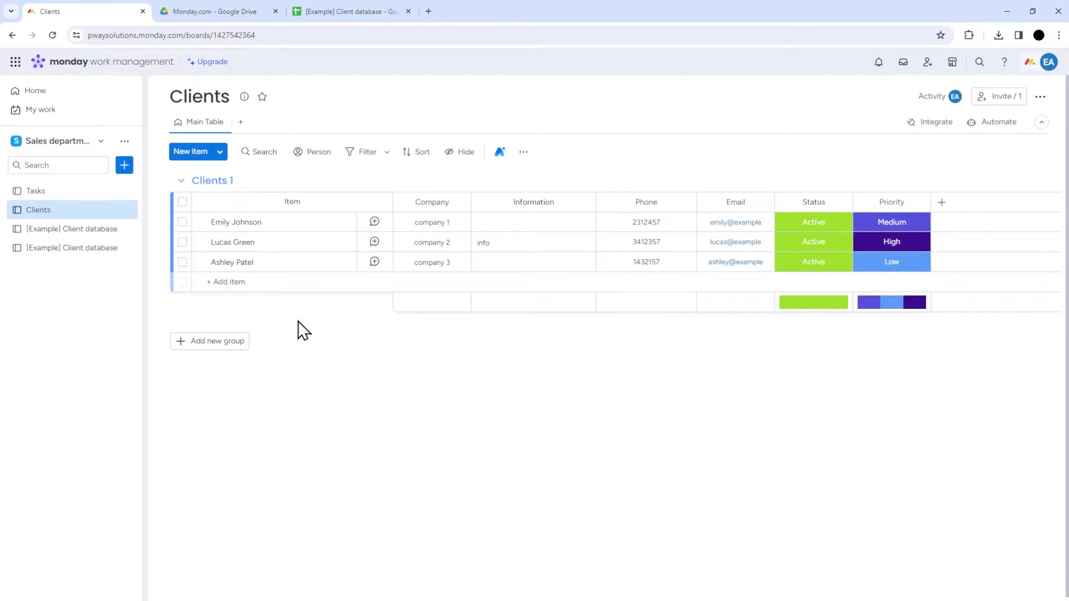
Step: Download the client database spreadsheet again as a Microsoft Excel (.xlsx) file
{"action": "key", "text": "ctrl+3"}
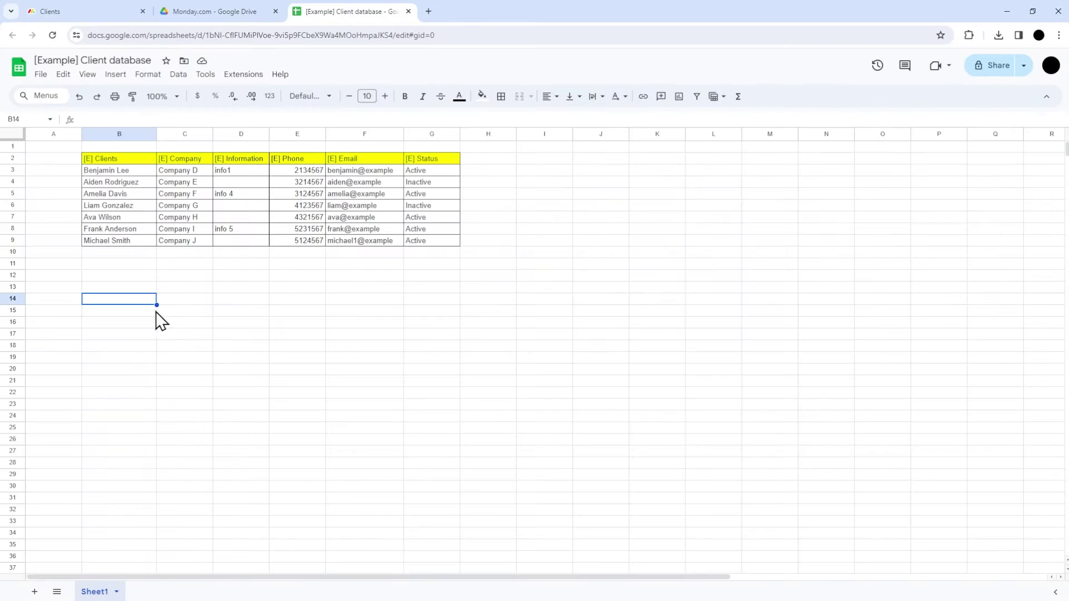
{"action": "left_click", "coordinate": [41, 74]}
{"action": "mouse_move", "coordinate": [106, 210]}
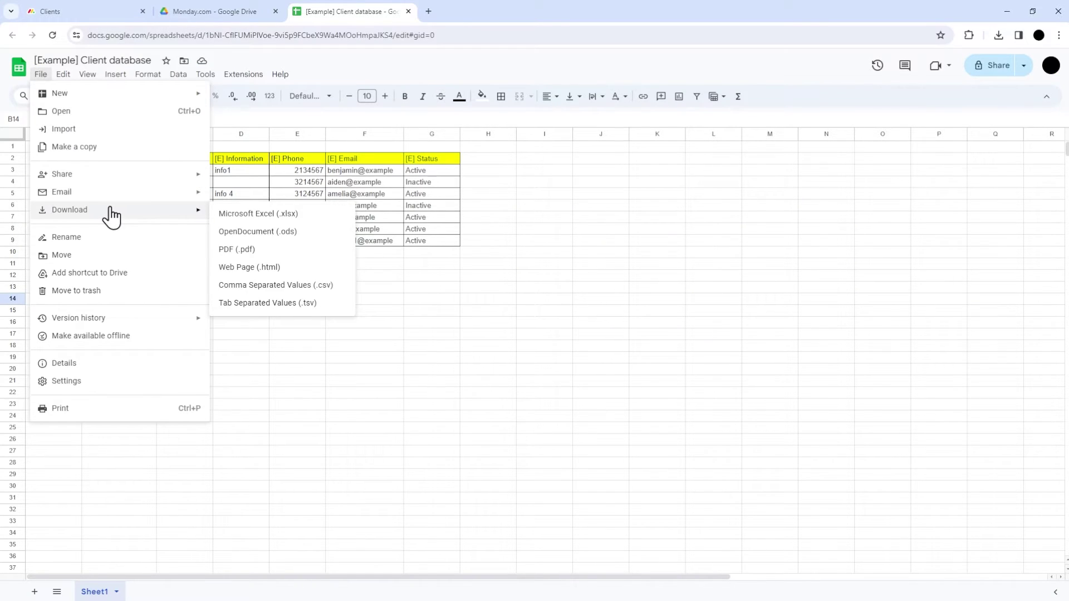
{"action": "left_click", "coordinate": [266, 213]}
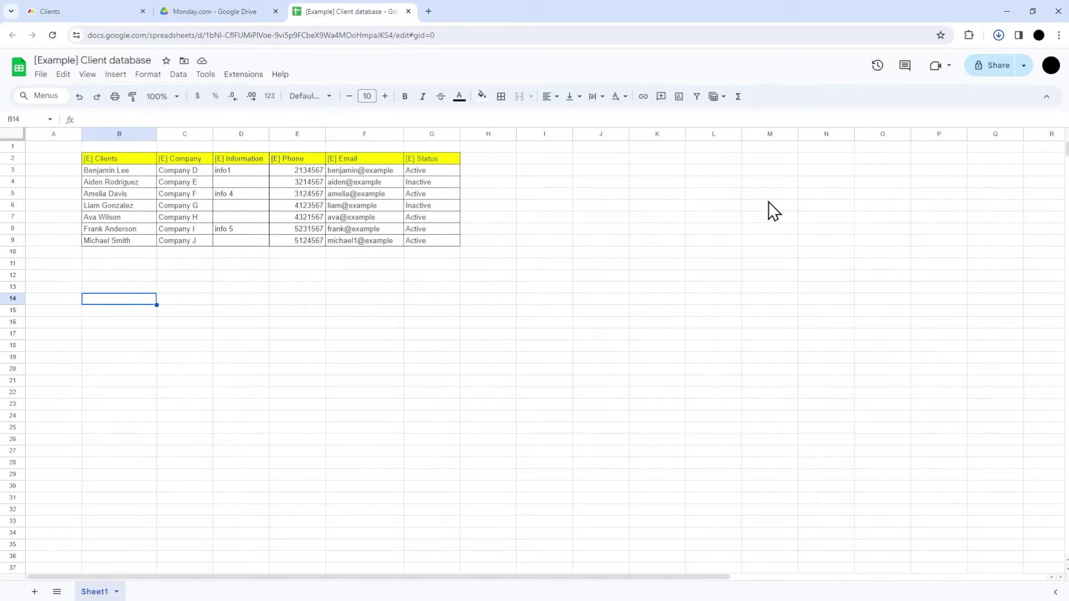
{"action": "key", "text": "ctrl+1"}
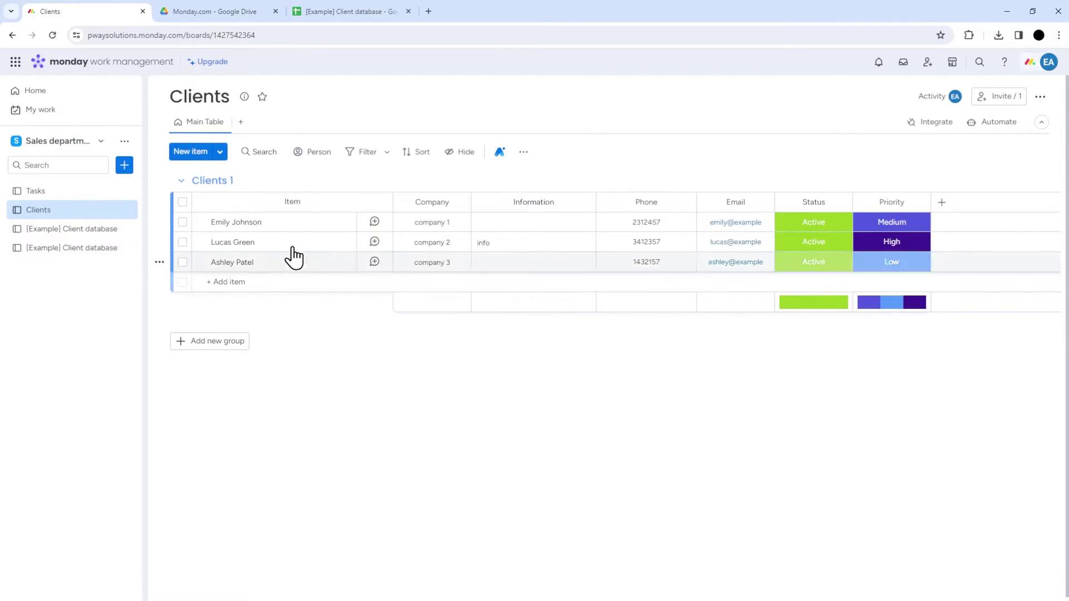
Step: Upload the downloaded client database Excel file through the Clients board's Import items option
{"action": "left_click", "coordinate": [221, 158]}
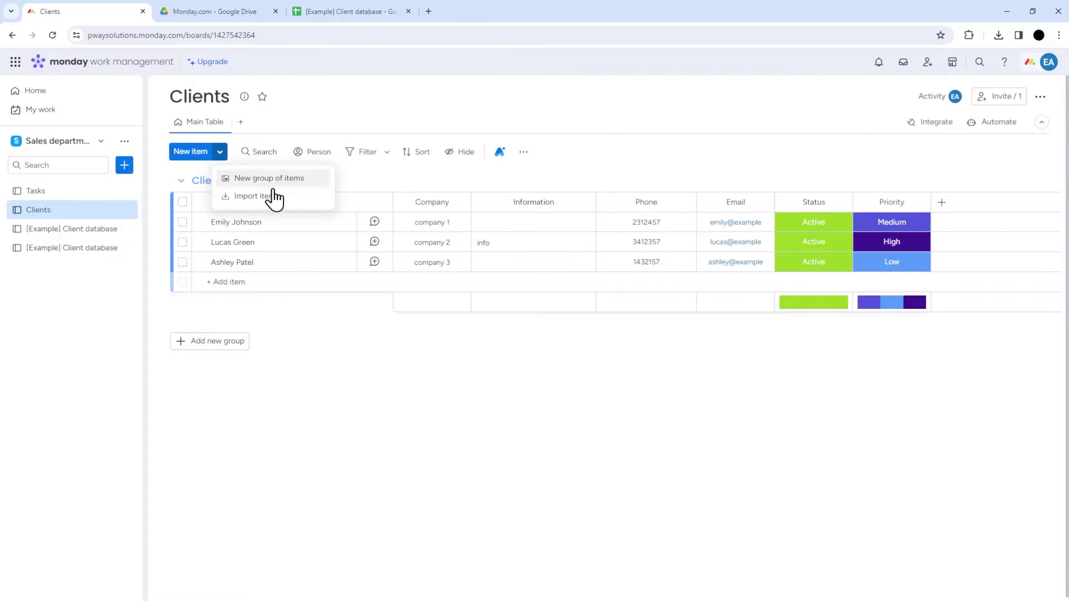
{"action": "left_click", "coordinate": [272, 194]}
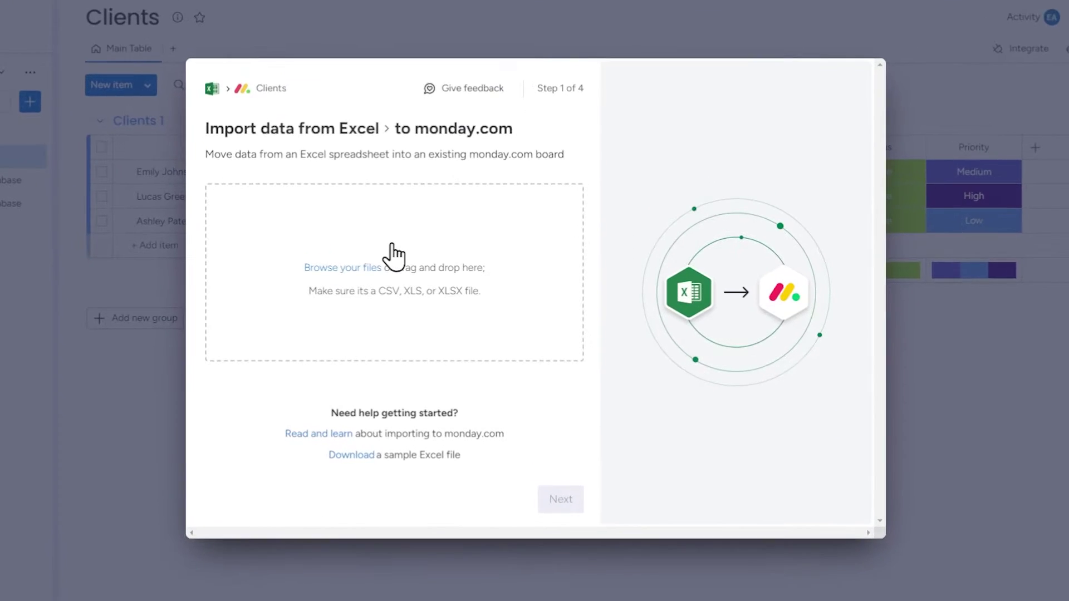
{"action": "left_click", "coordinate": [393, 256]}
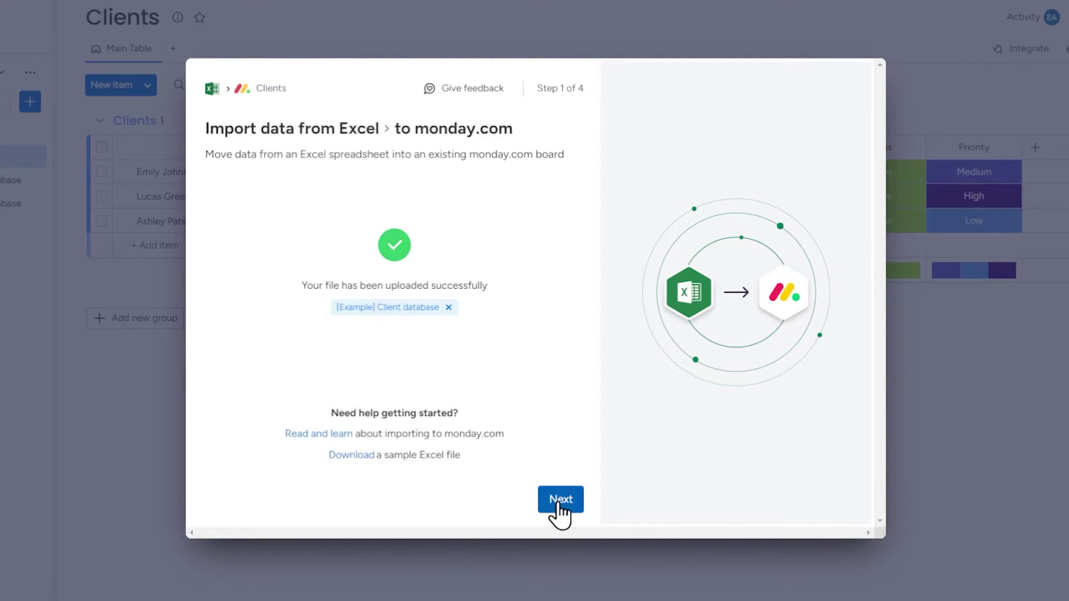
{"action": "left_click", "coordinate": [559, 502]}
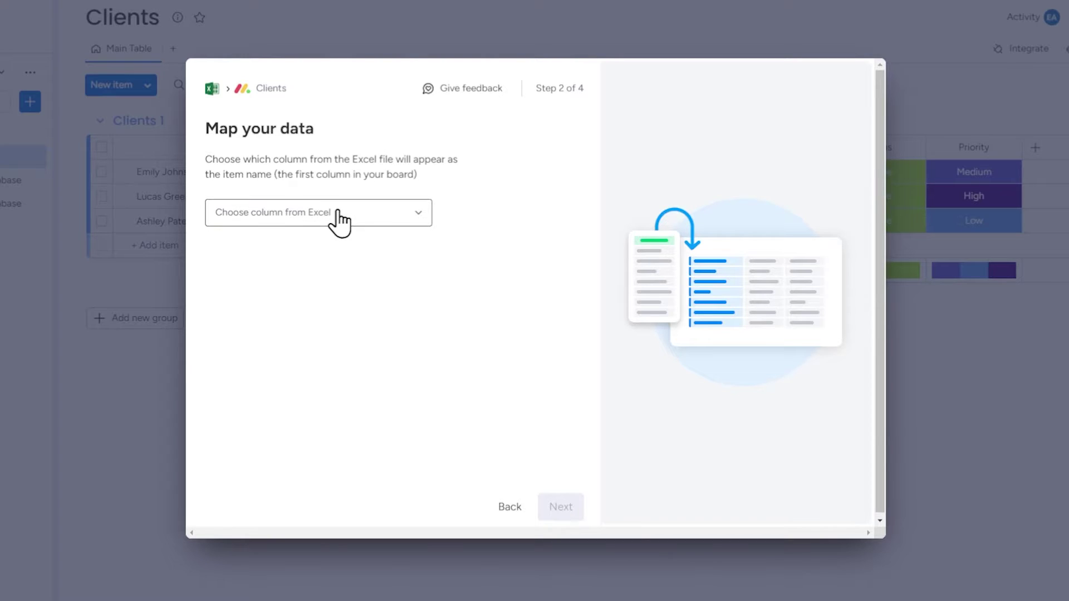
Step: Choose [E] Clients as the item-name column and advance to matching the remaining columns
{"action": "left_click", "coordinate": [393, 213]}
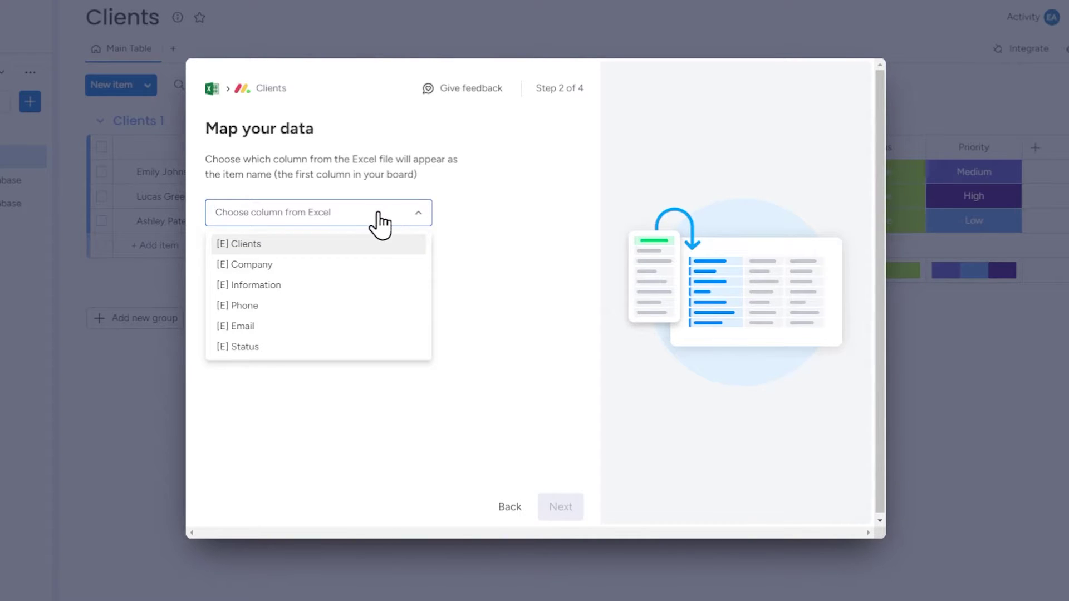
{"action": "left_click", "coordinate": [346, 244]}
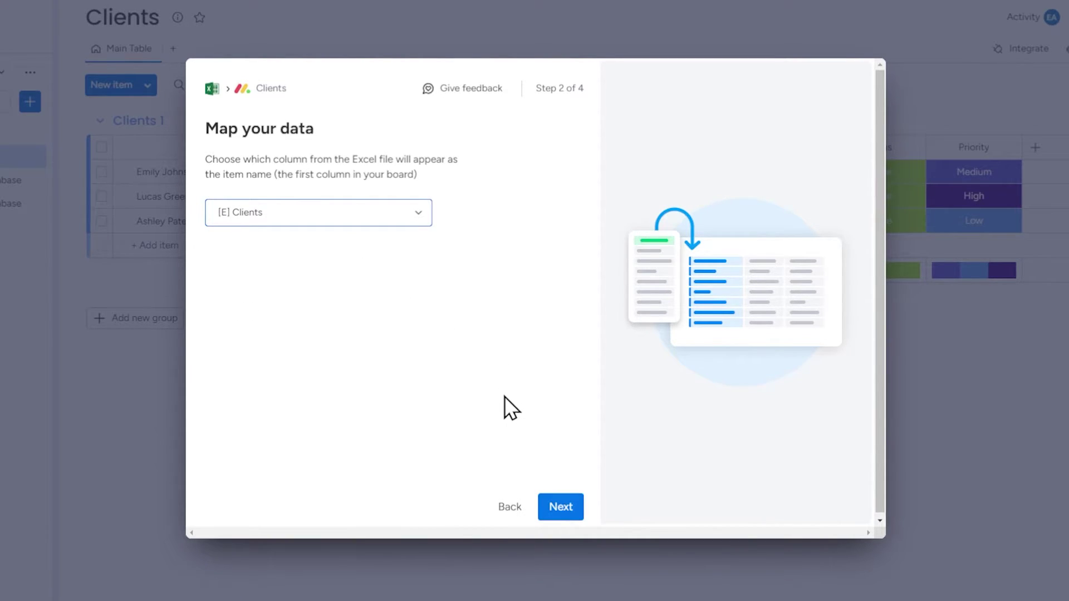
{"action": "left_click", "coordinate": [557, 507]}
{"action": "left_click", "coordinate": [531, 279]}
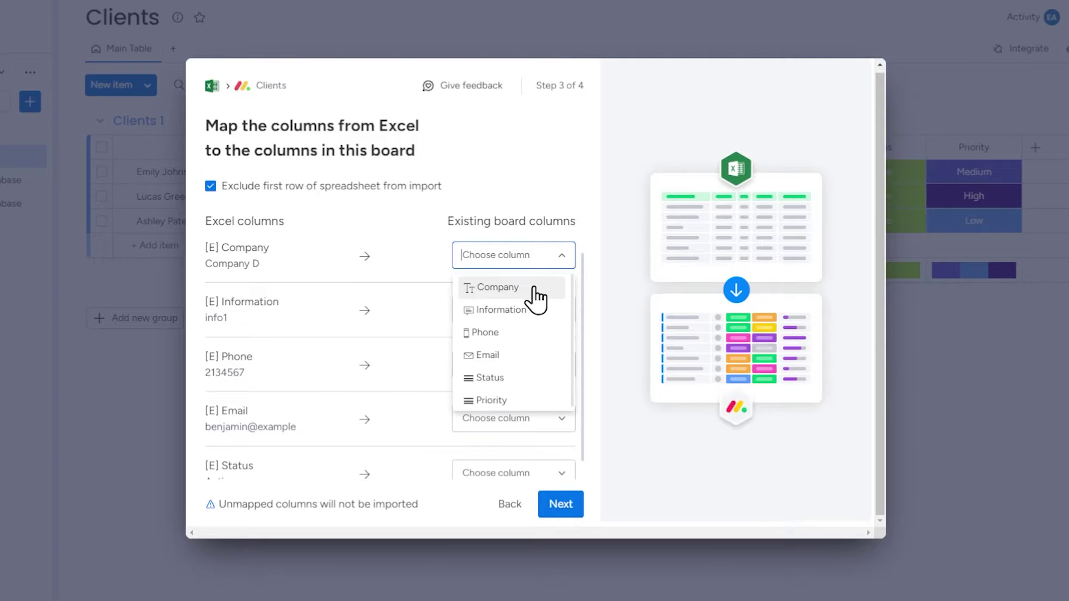
Step: Map [E] Company, Information and Phone to their board columns, then include the first spreadsheet row
{"action": "left_click", "coordinate": [534, 287]}
{"action": "left_click", "coordinate": [539, 306]}
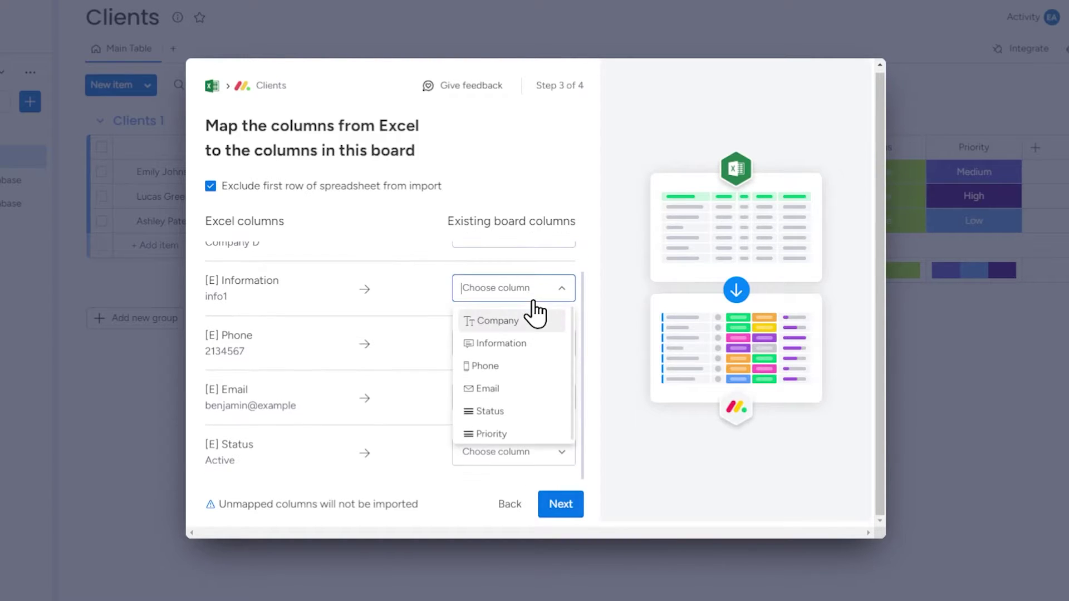
{"action": "left_click", "coordinate": [513, 348]}
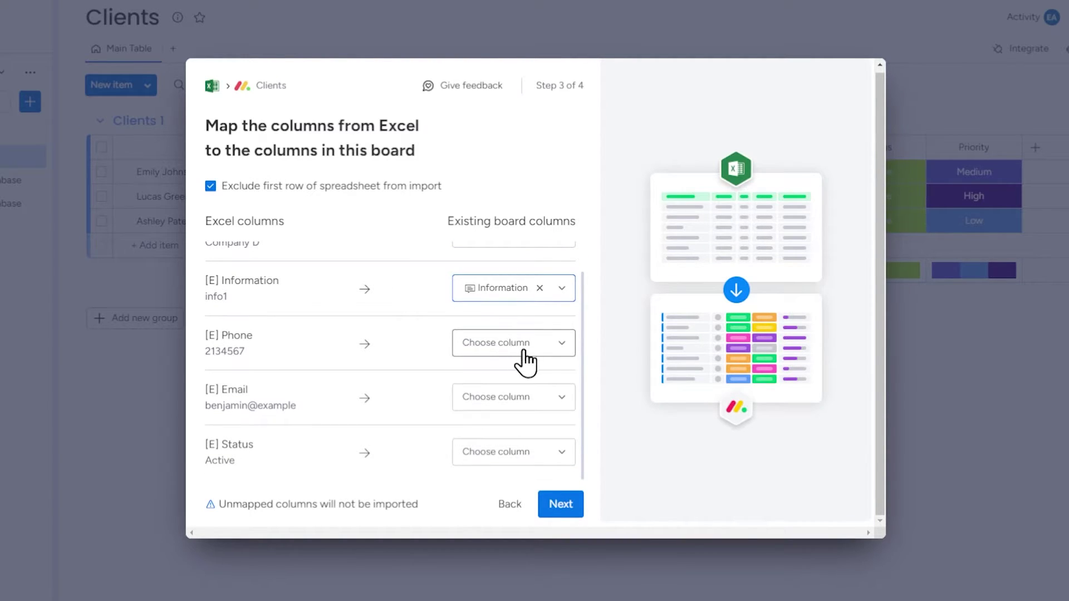
{"action": "left_click", "coordinate": [521, 341]}
{"action": "left_click", "coordinate": [512, 403]}
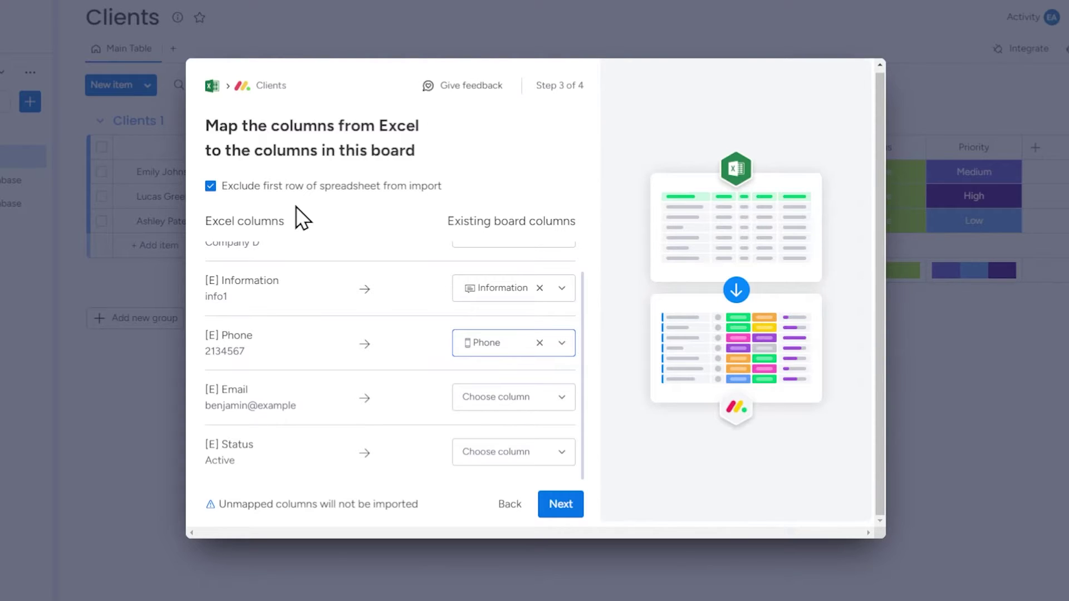
{"action": "left_click", "coordinate": [211, 188]}
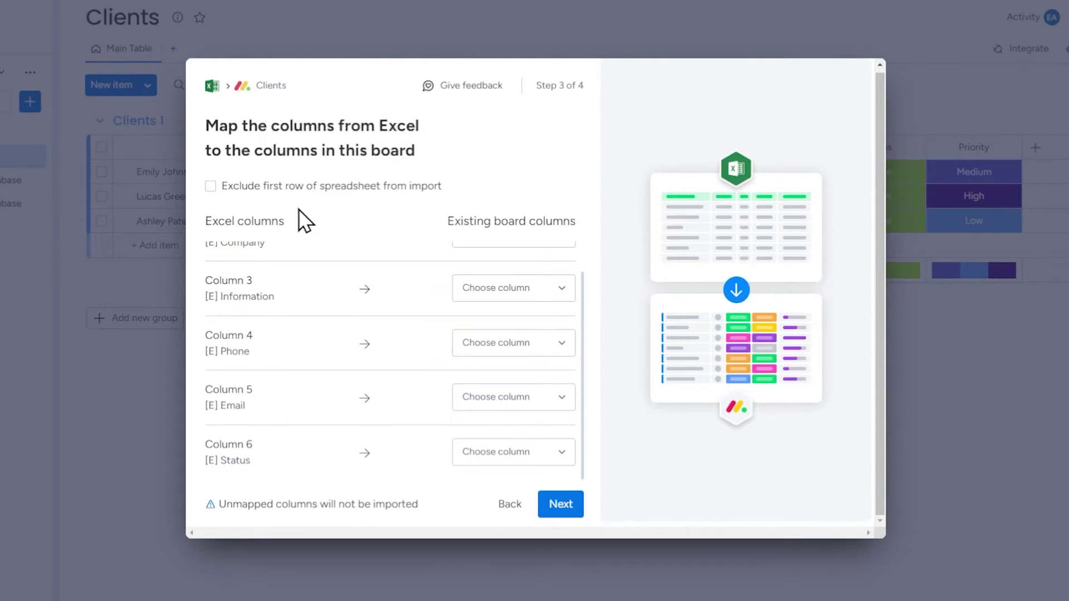
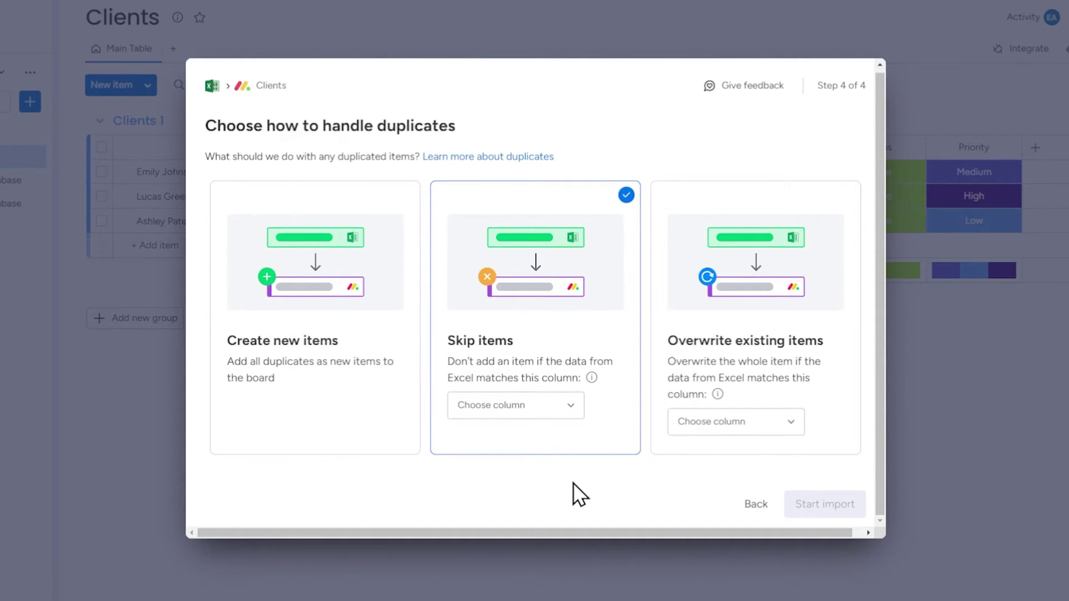
Step: Review the Skip and Overwrite duplicate options, then import the client database with duplicates created as new items
{"action": "left_click", "coordinate": [569, 413]}
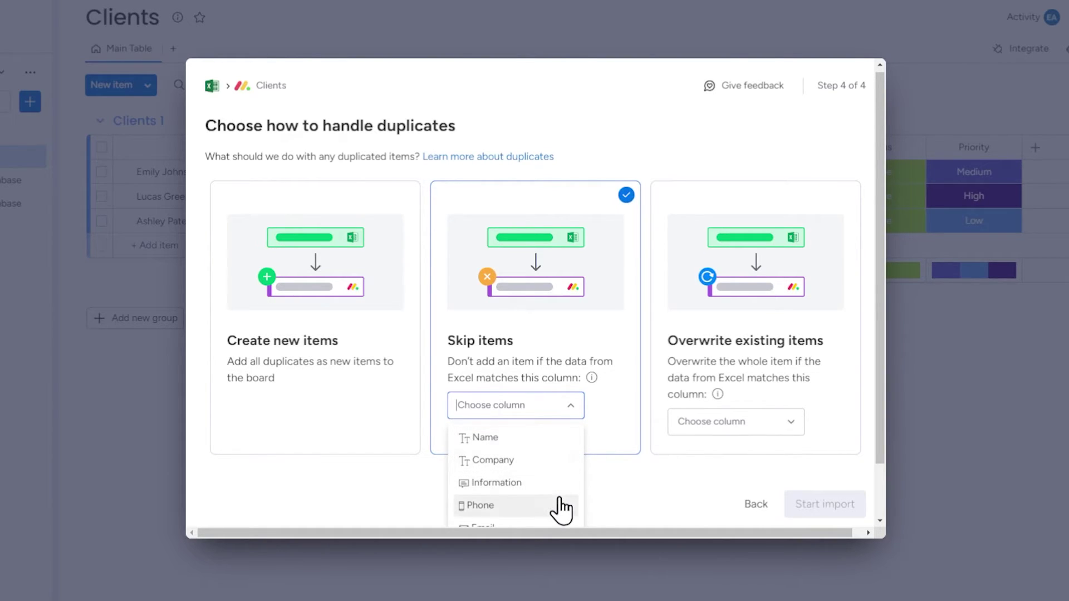
{"action": "left_click", "coordinate": [572, 410]}
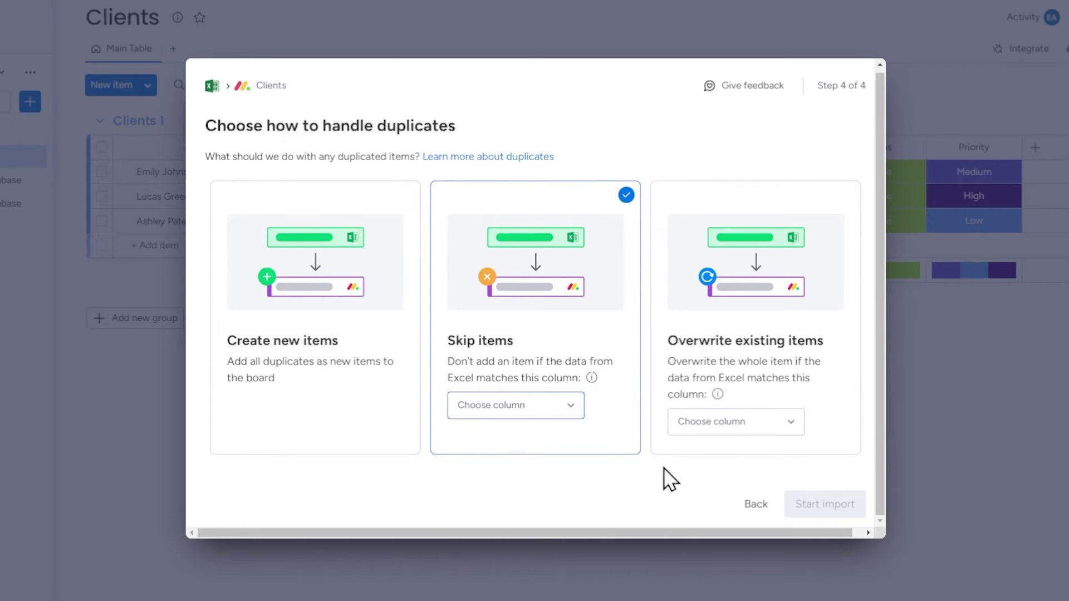
{"action": "left_click", "coordinate": [678, 451]}
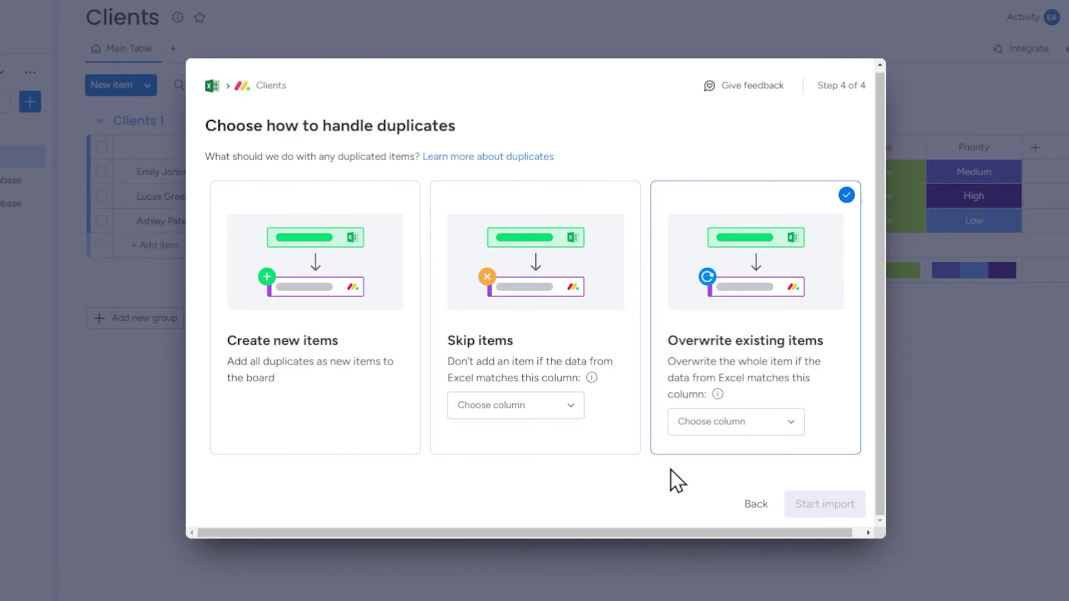
{"action": "left_click", "coordinate": [707, 437]}
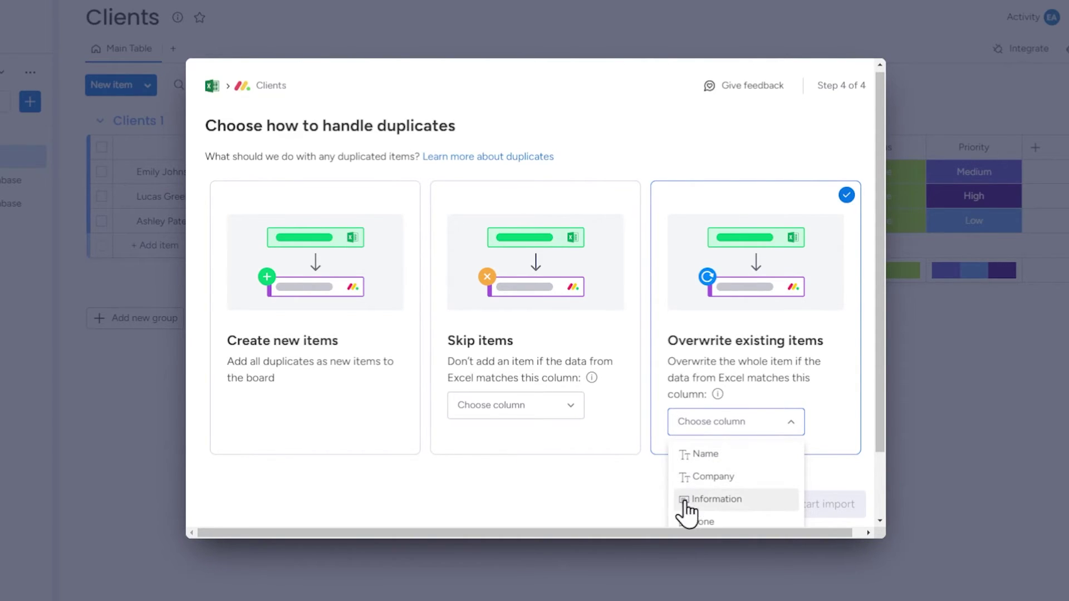
{"action": "left_click", "coordinate": [622, 476]}
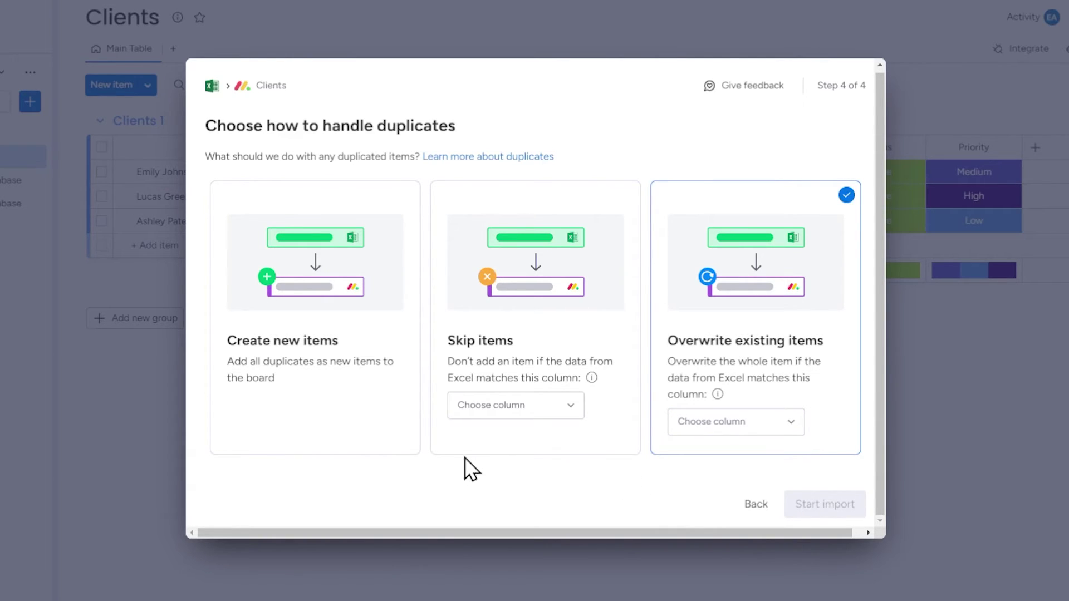
{"action": "left_click", "coordinate": [429, 454]}
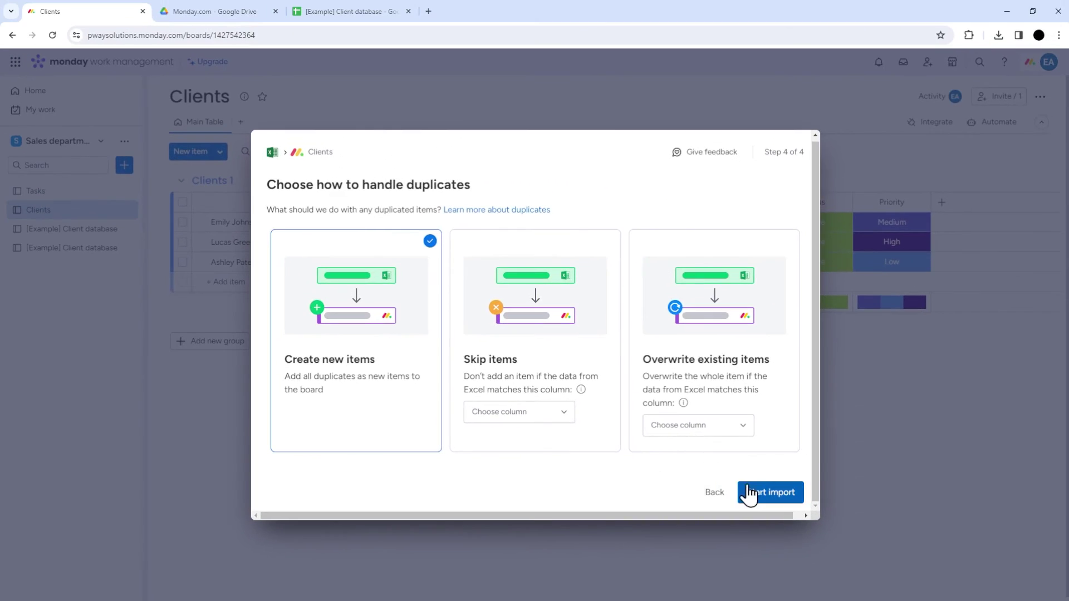
{"action": "left_click", "coordinate": [824, 504]}
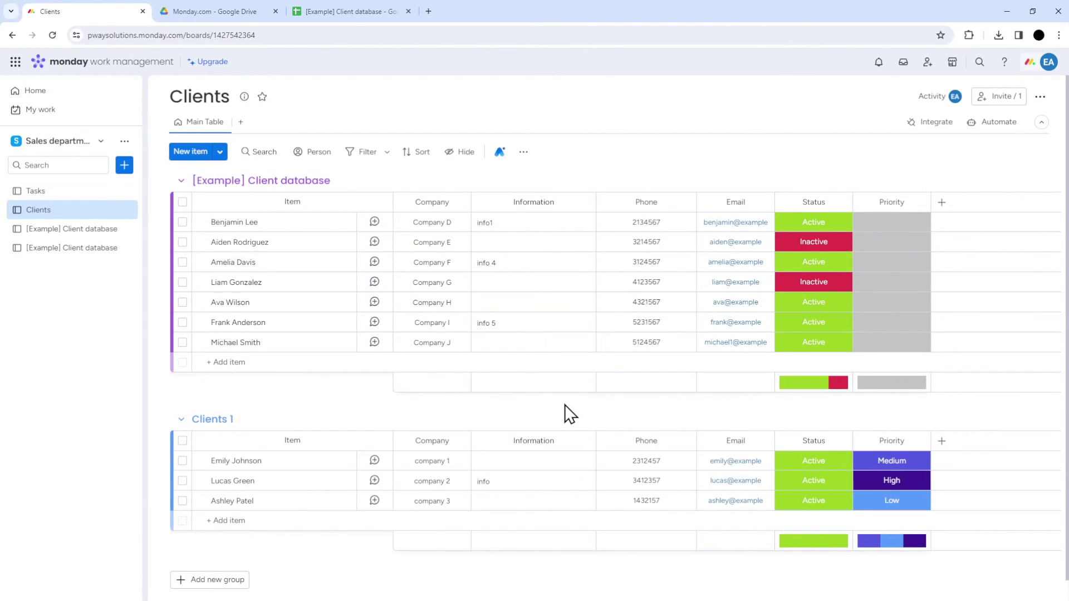
Step: Move one client row from the [Example] Client database group to the bottom of Clients 1
{"action": "left_click", "coordinate": [183, 221]}
{"action": "left_click_drag", "start_coordinate": [282, 231], "coordinate": [239, 513]}
{"action": "left_click", "coordinate": [183, 501]}
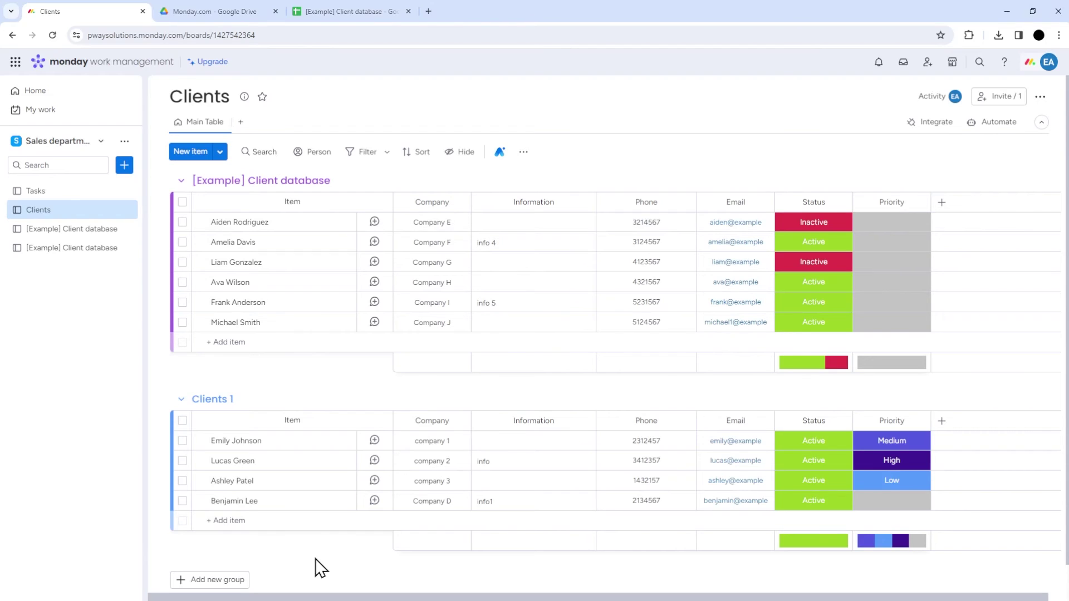
Step: Paste three client names into Clients 1, mark all Active, and give the first Medium priority
{"action": "left_click", "coordinate": [264, 522]}
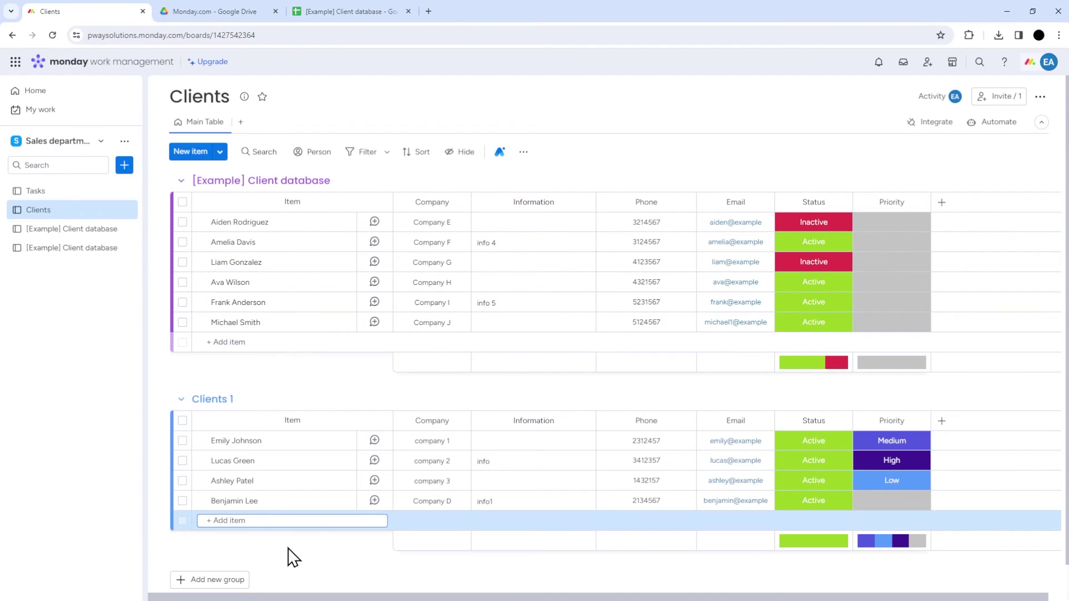
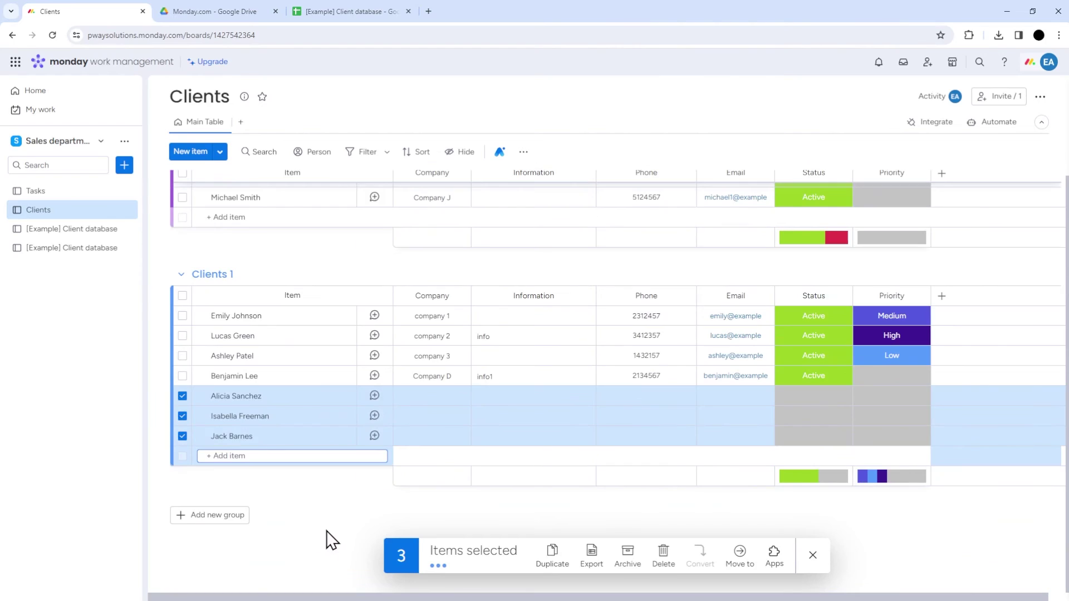
{"action": "left_click", "coordinate": [813, 555]}
{"action": "left_click", "coordinate": [821, 440]}
{"action": "left_click", "coordinate": [829, 461]}
{"action": "left_click", "coordinate": [840, 489]}
{"action": "left_click", "coordinate": [838, 471]}
{"action": "left_click", "coordinate": [842, 501]}
{"action": "left_click", "coordinate": [885, 431]}
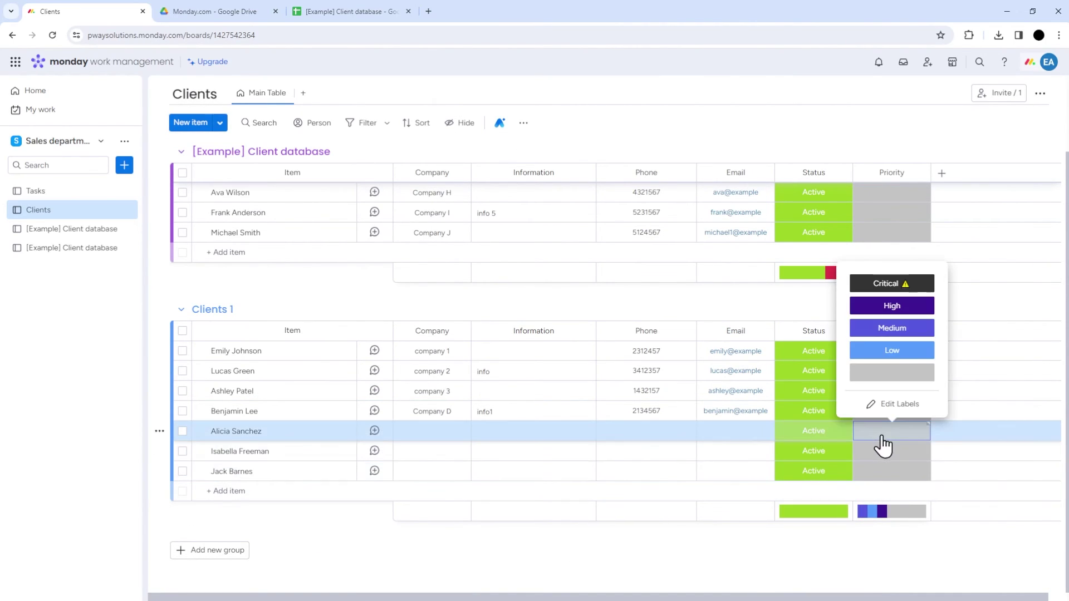
{"action": "left_click", "coordinate": [914, 331]}
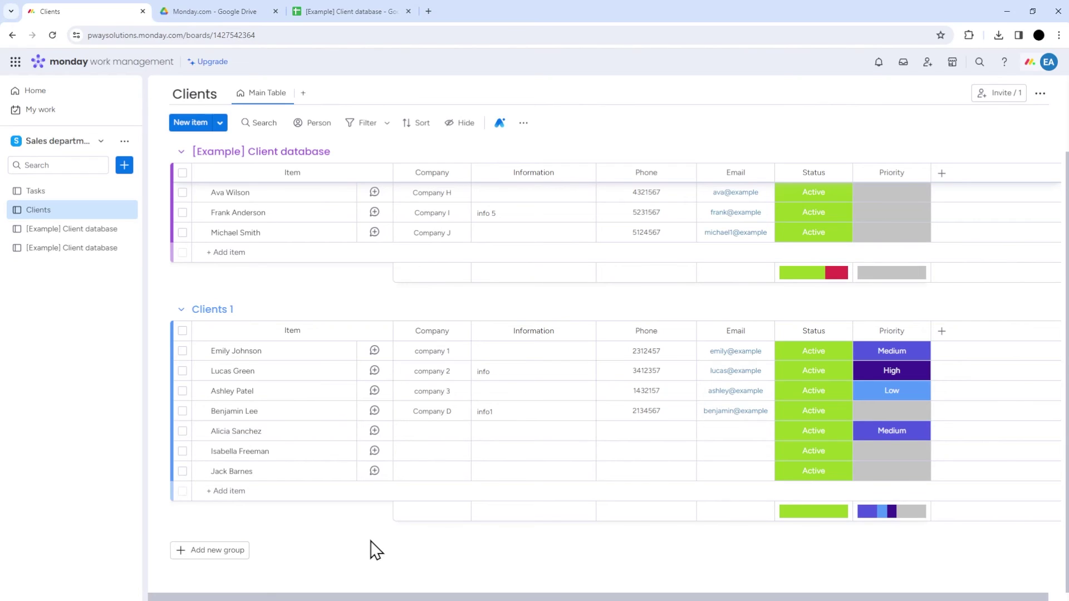